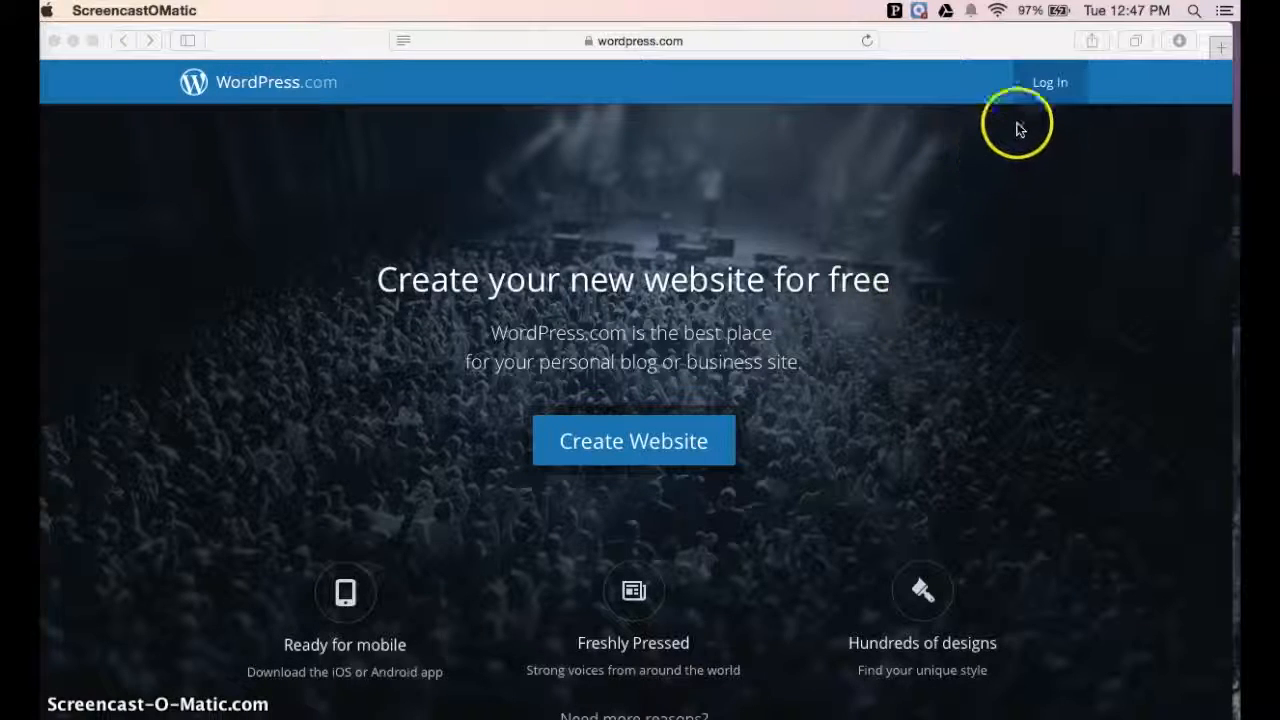
Open the WordPress.com login form, declining keychain access, and fill in the account username
left_click(1050, 88)
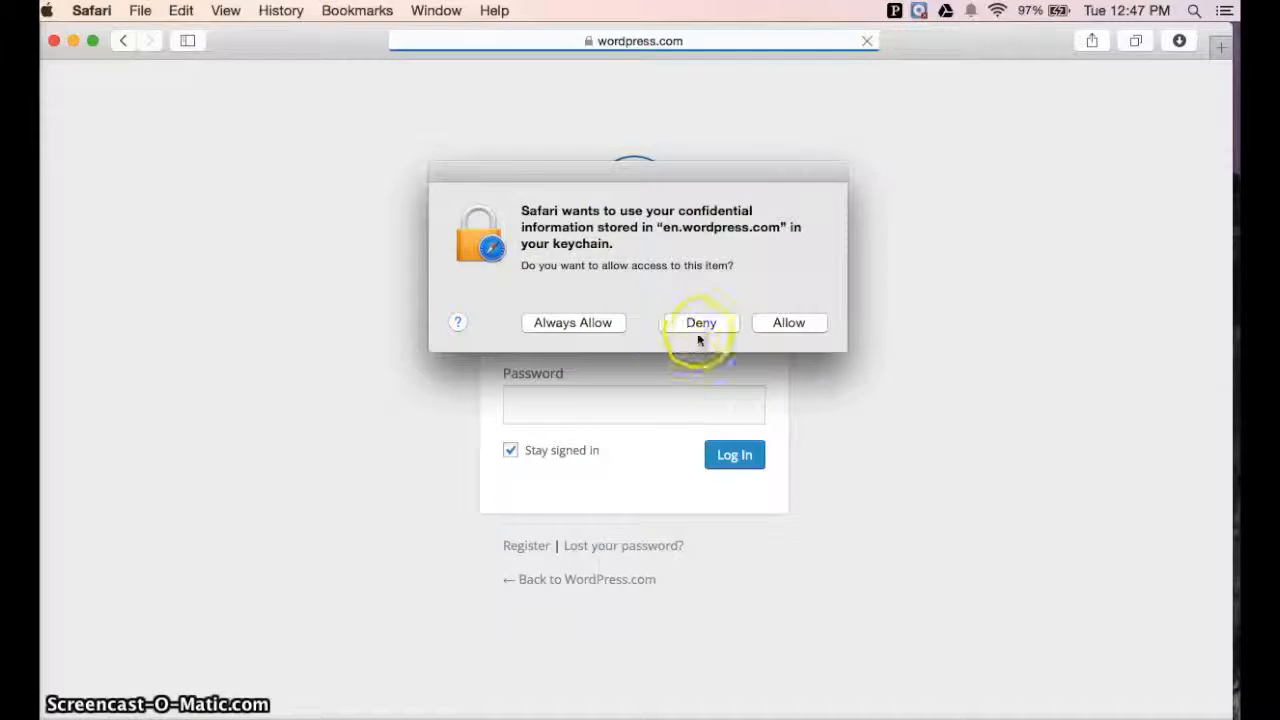
left_click(701, 323)
type("jde")
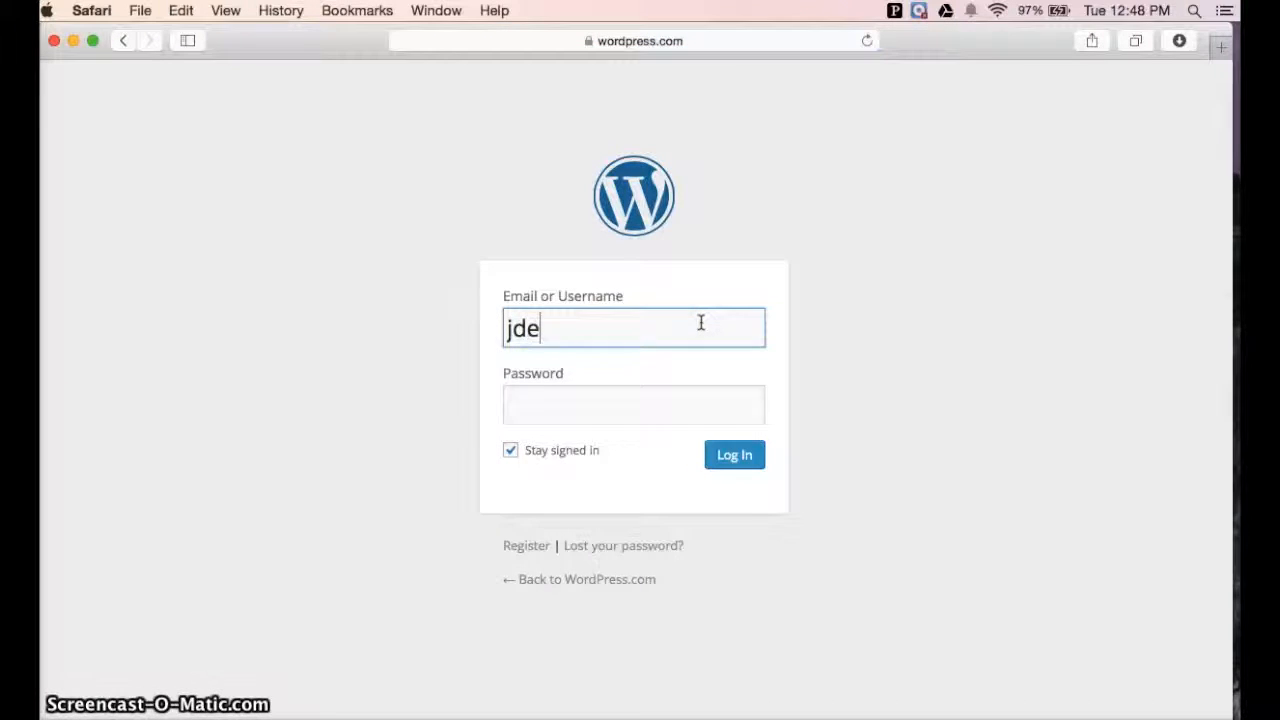
type("santis22")
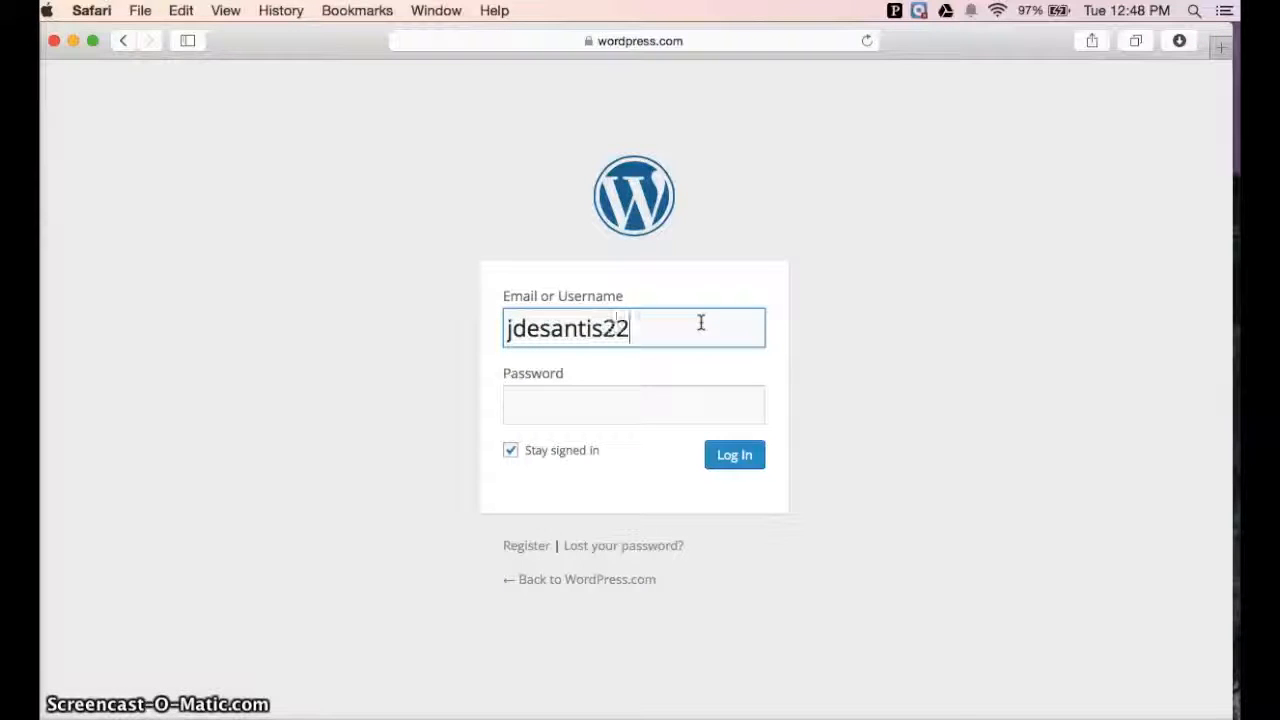
Enter the account password in the login form
key("Tab")
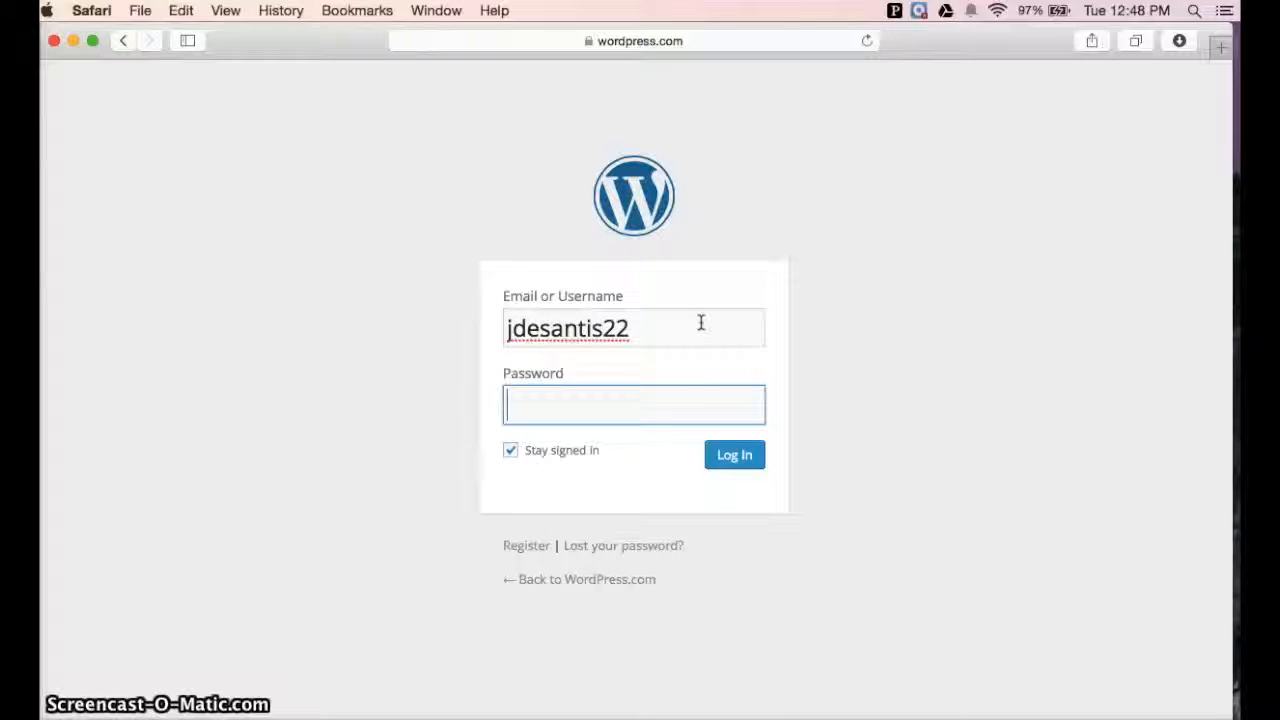
type("••••")
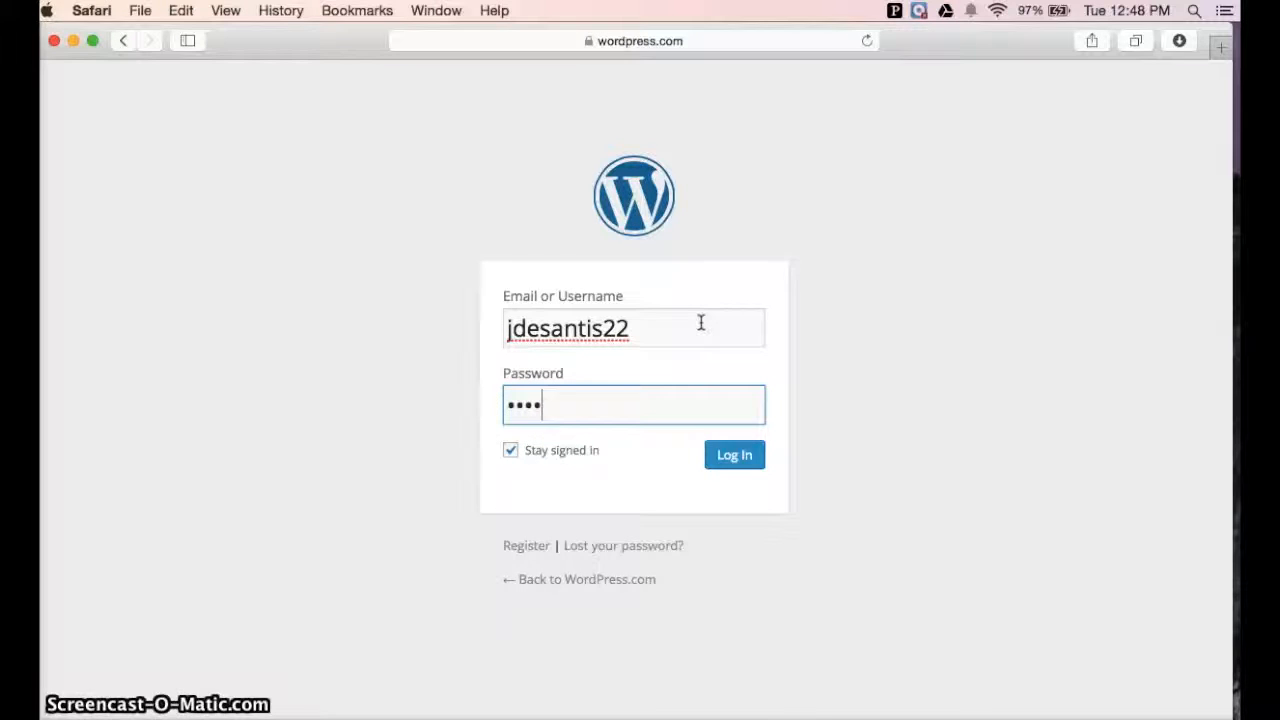
type("••••••")
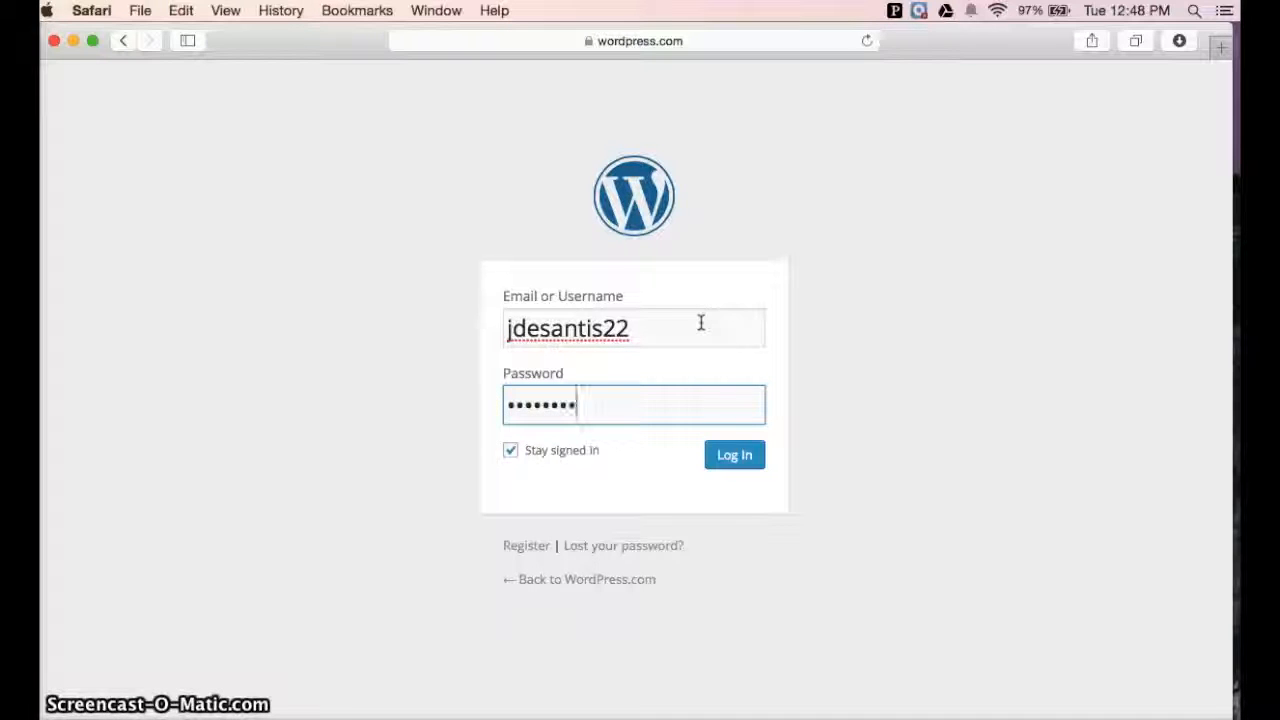
type("•")
Turn off Stay signed in, log in, and decline saving the password in the browser
left_click(510, 452)
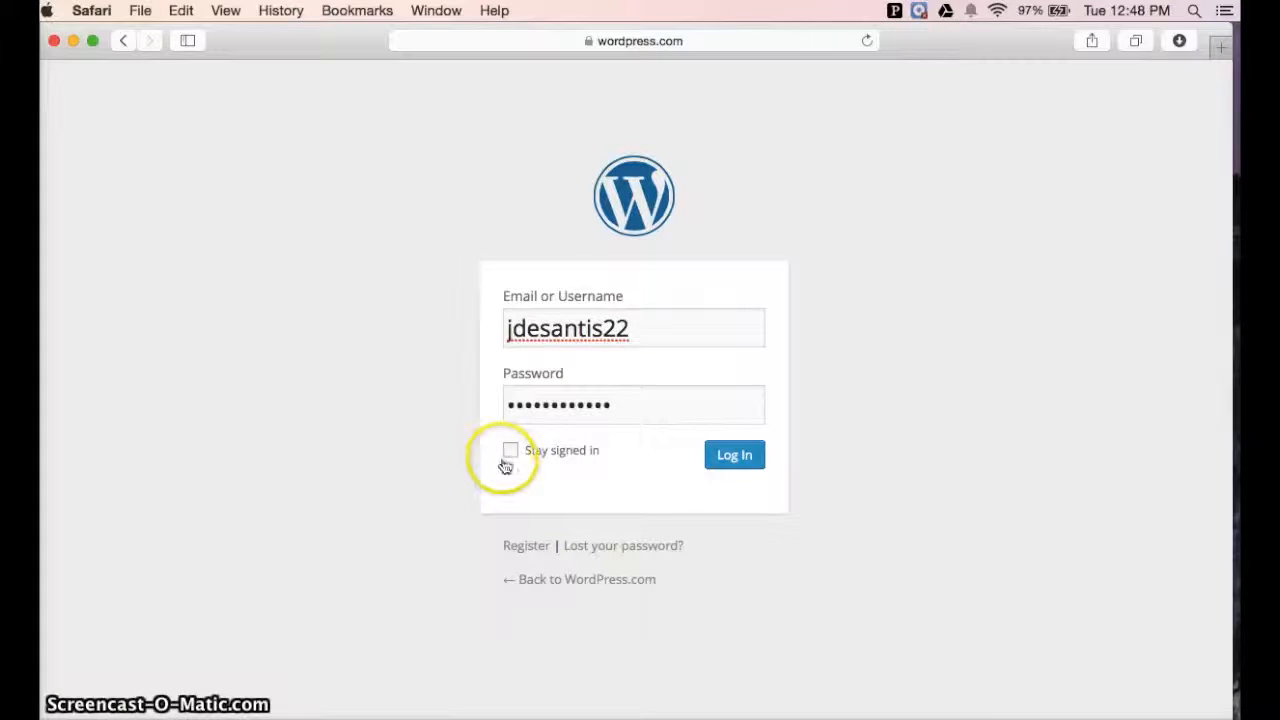
left_click(734, 458)
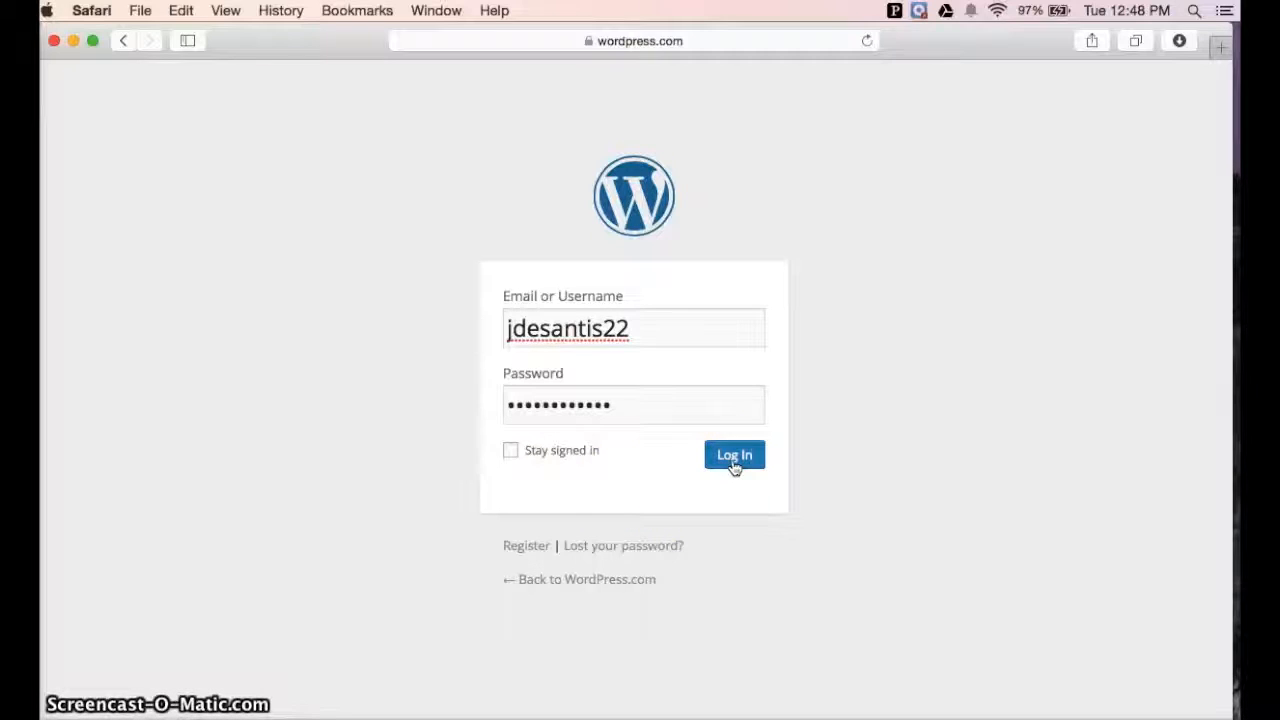
left_click(734, 462)
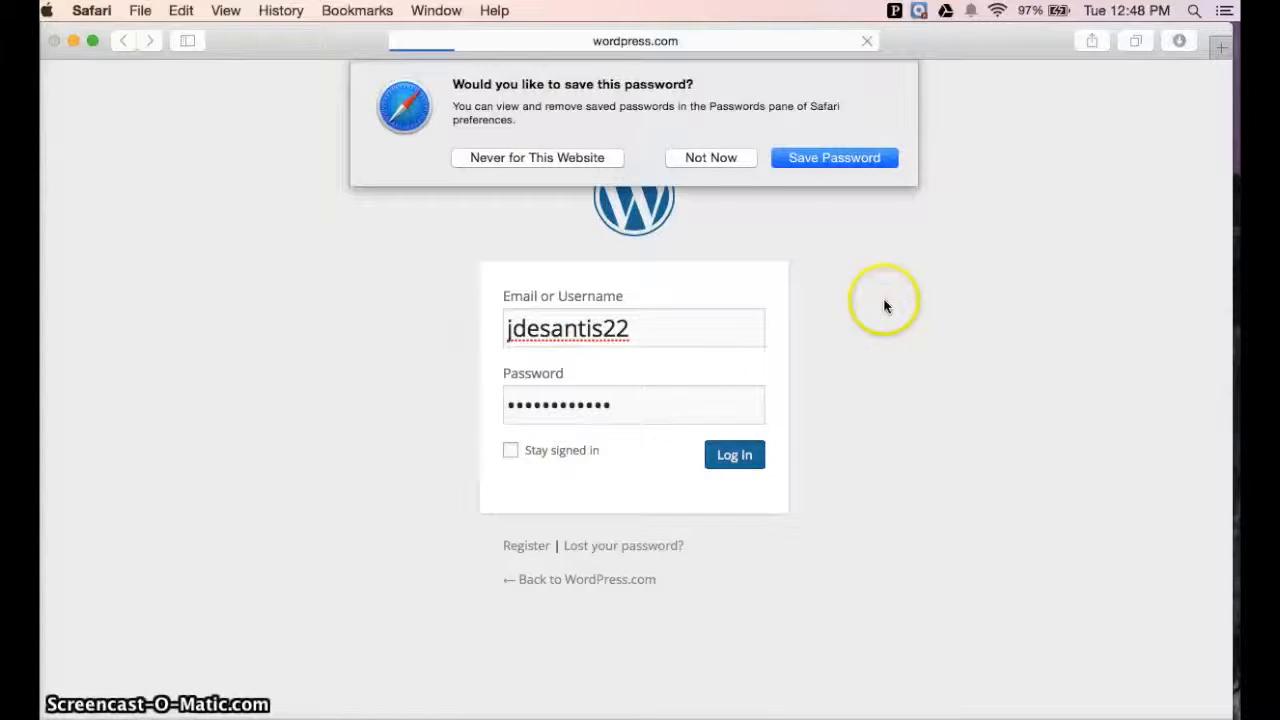
left_click(717, 160)
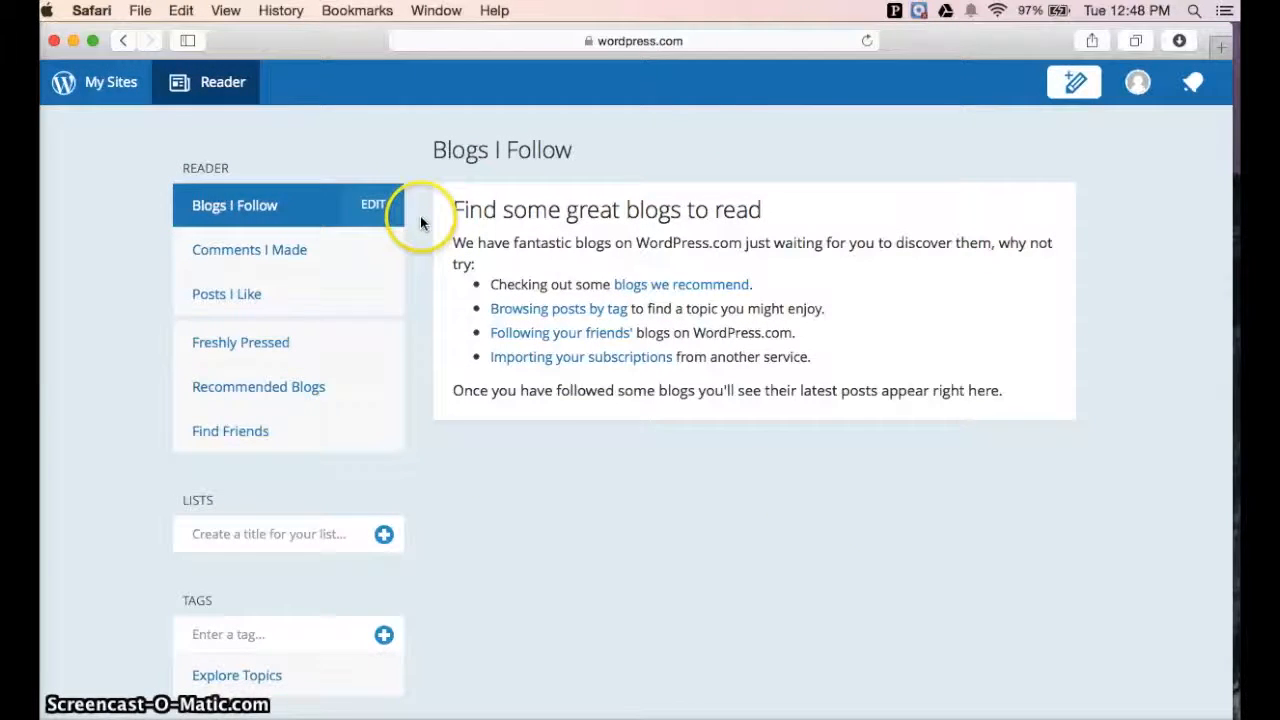
Switch from the Reader to the My Sites dashboard
scroll(420, 217, "down", 8)
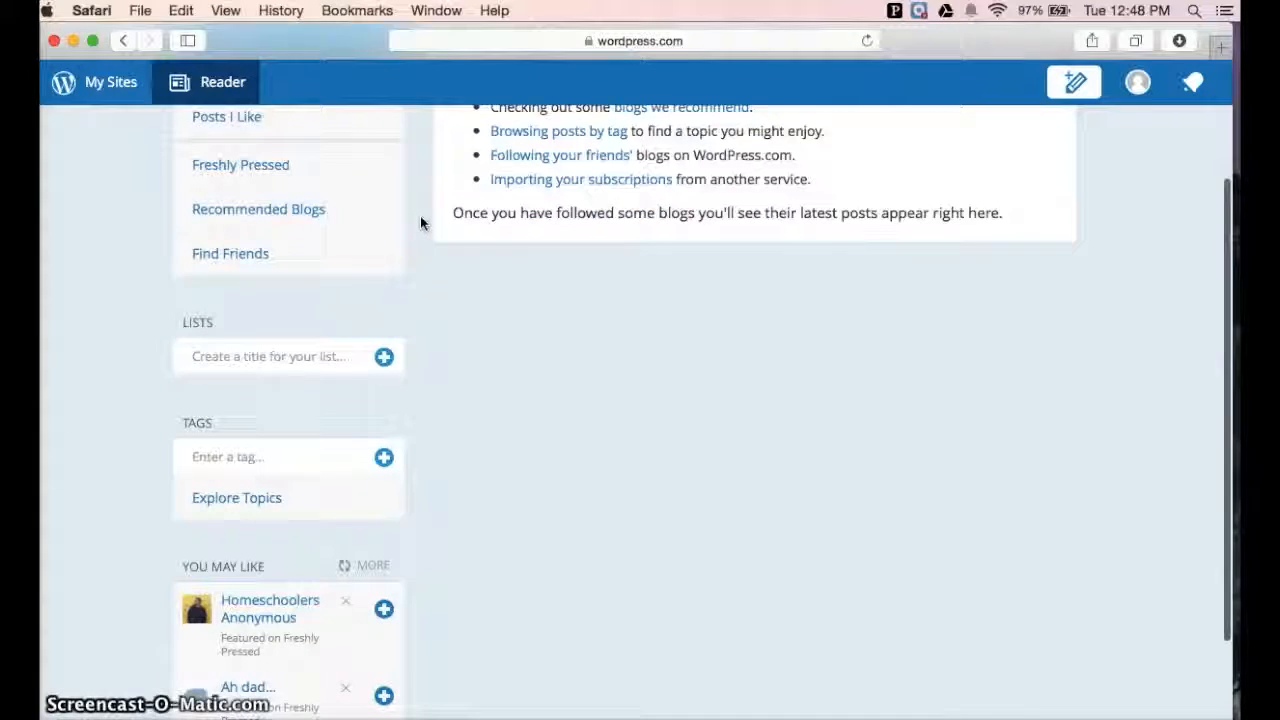
scroll(420, 220, "up", 8)
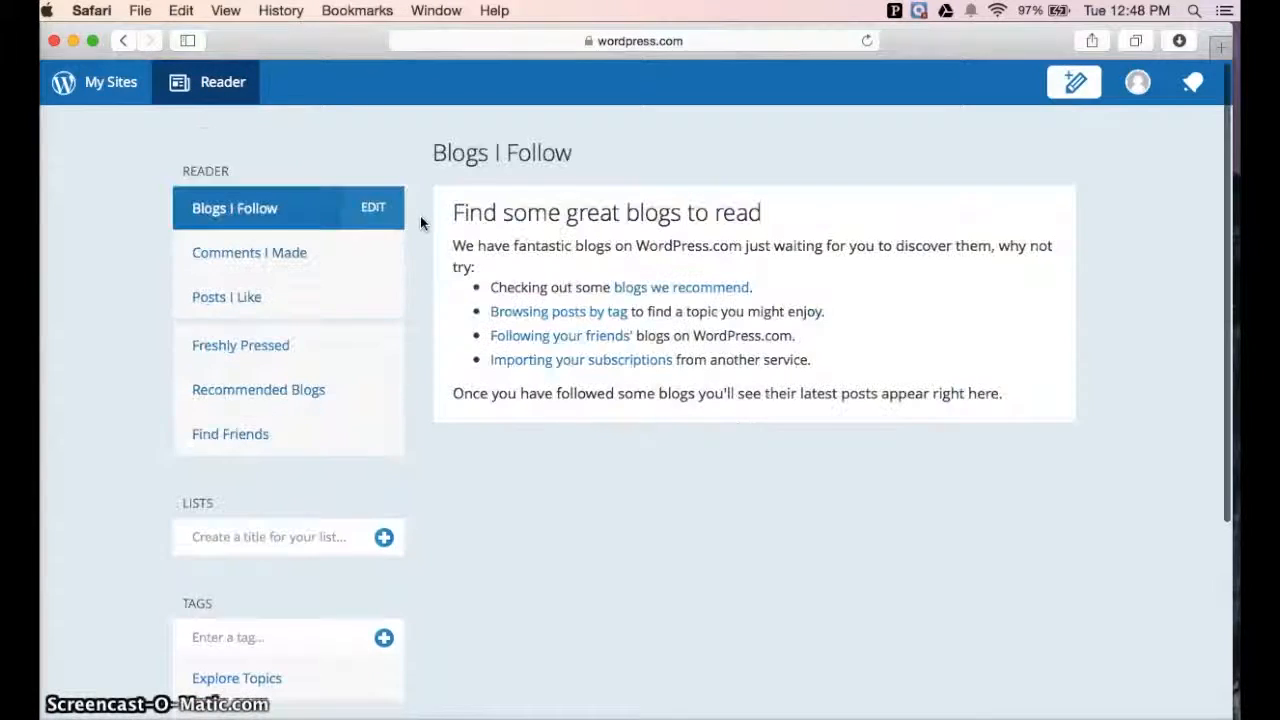
left_click(386, 254)
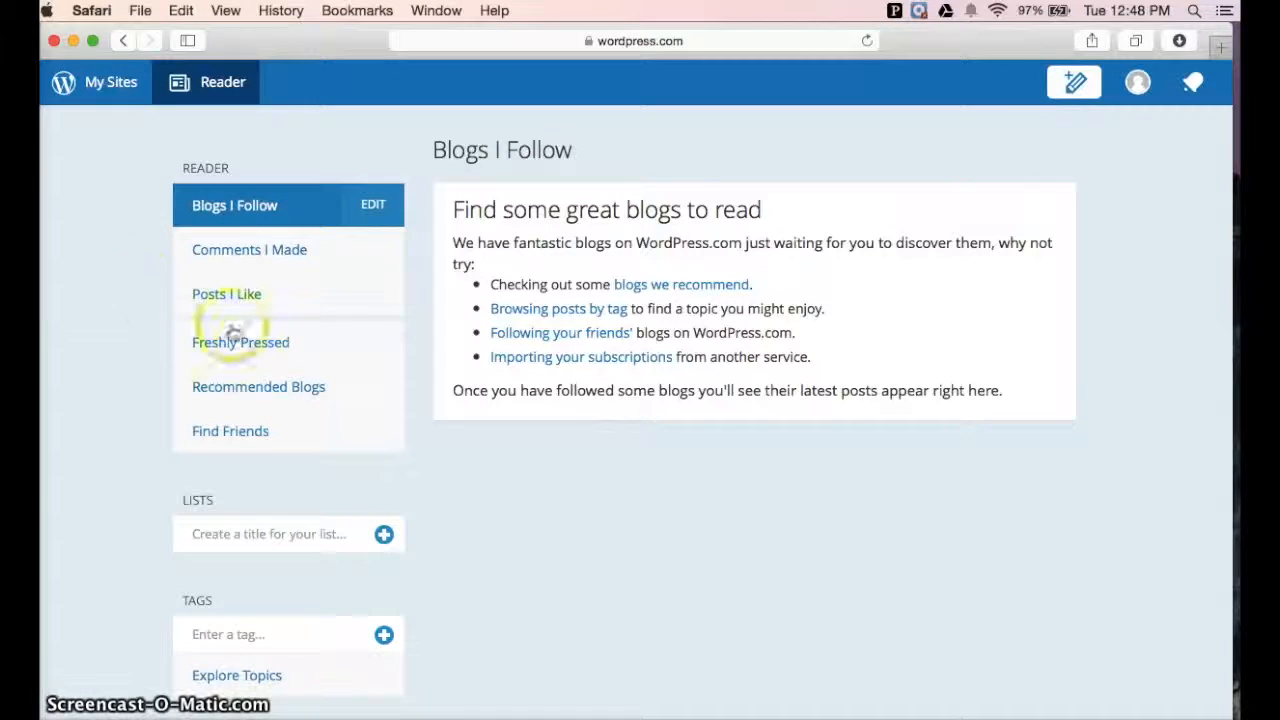
left_click(105, 86)
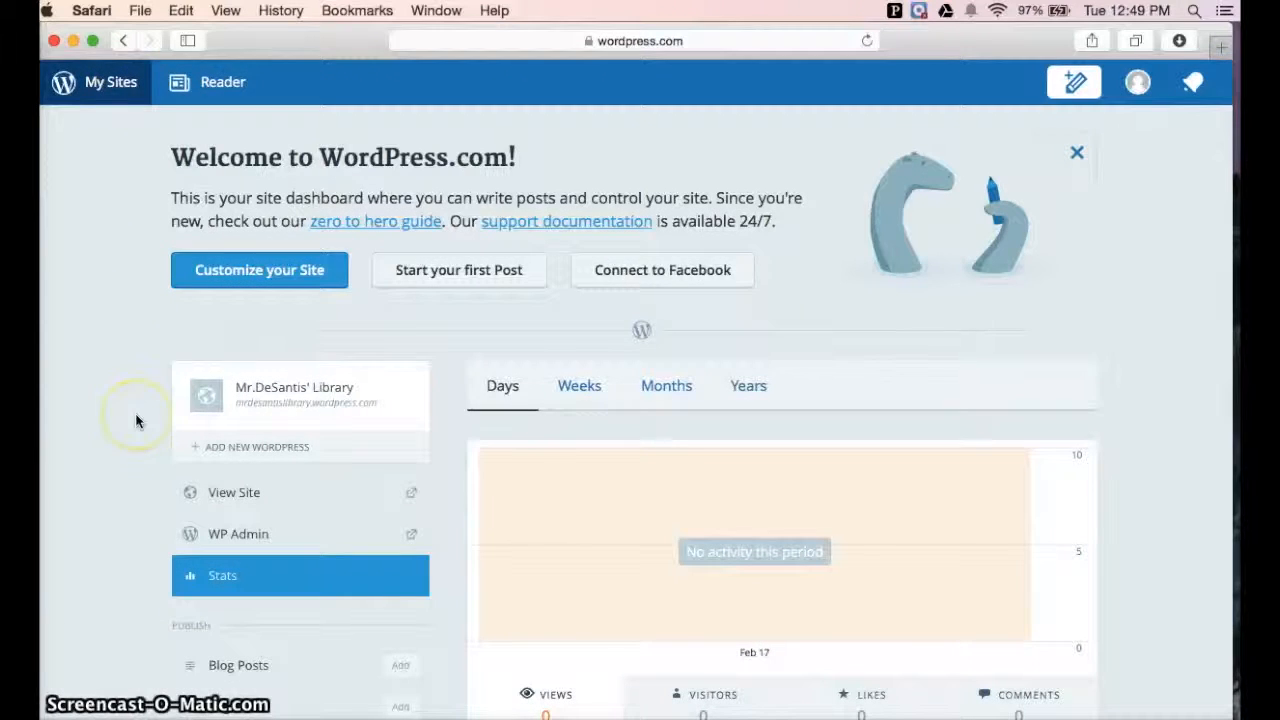
Examine the site dashboard's stats panels for views, visitors, and followers
scroll(135, 420, "down", 2)
scroll(135, 420, "down", 1)
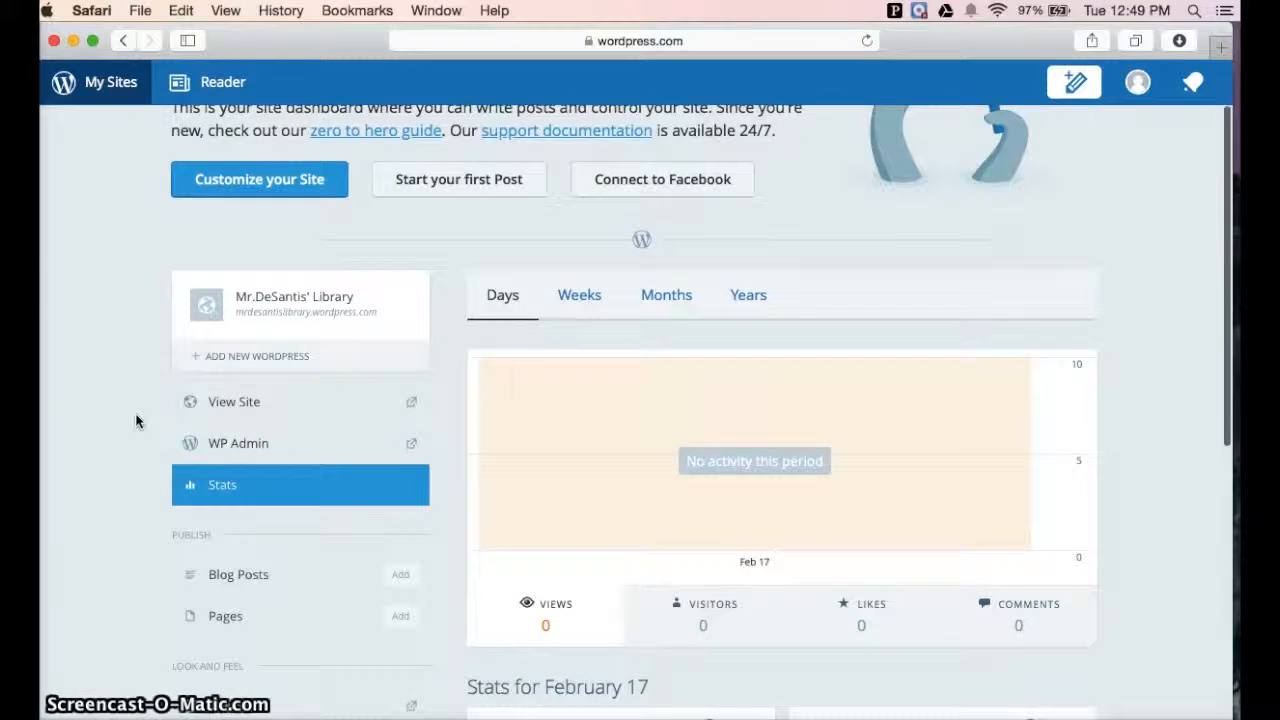
scroll(455, 313, "down", 1)
scroll(453, 305, "down", 5)
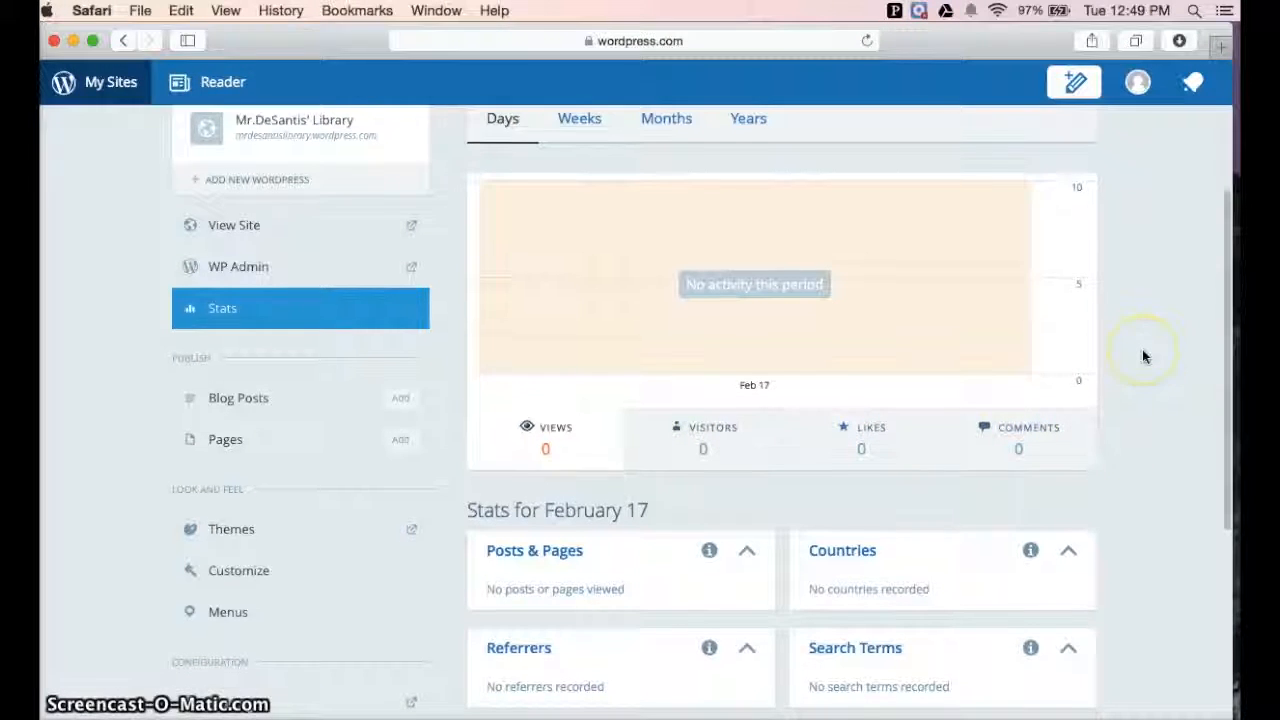
scroll(1143, 354, "down", 2)
scroll(1144, 356, "down", 4)
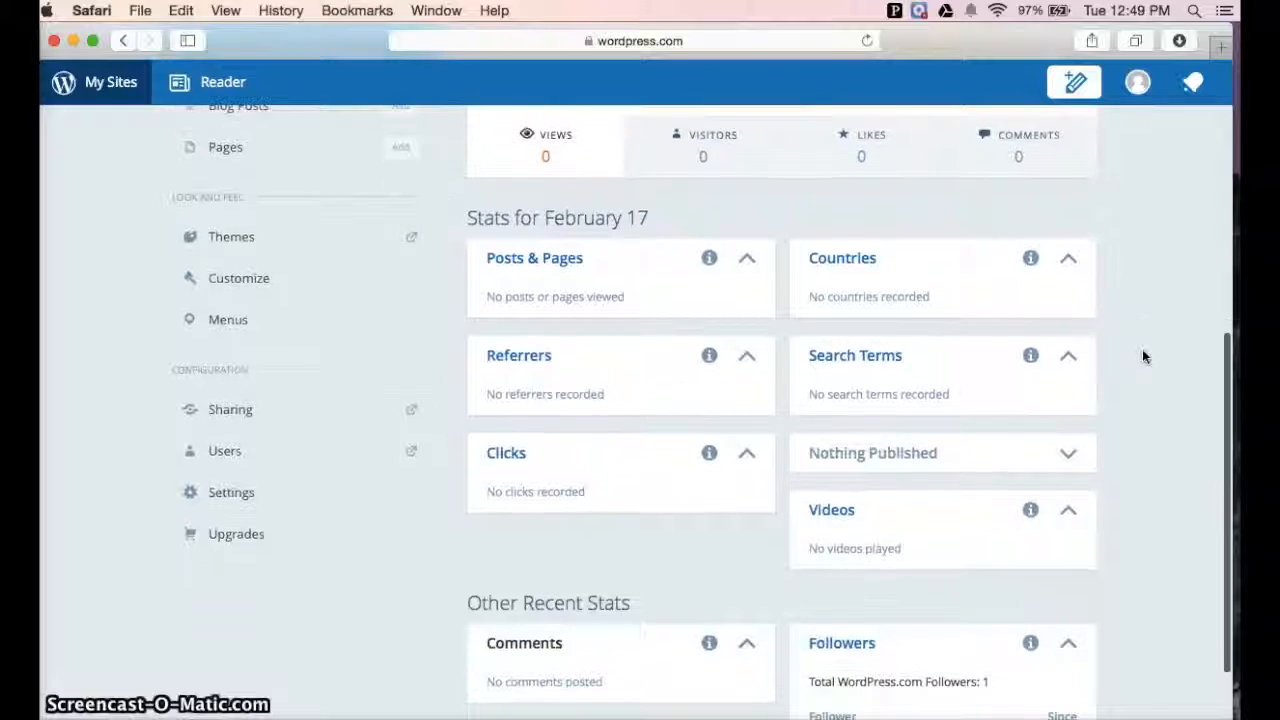
scroll(1144, 356, "down", 4)
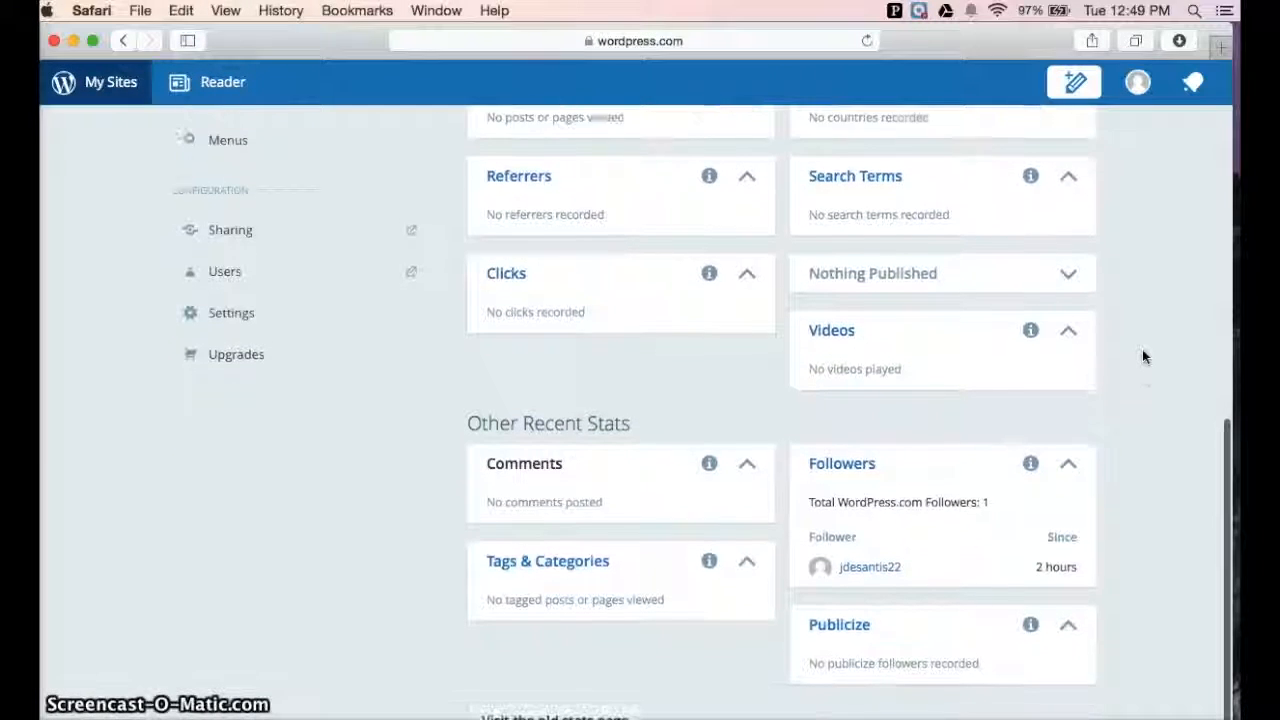
scroll(1144, 356, "up", 8)
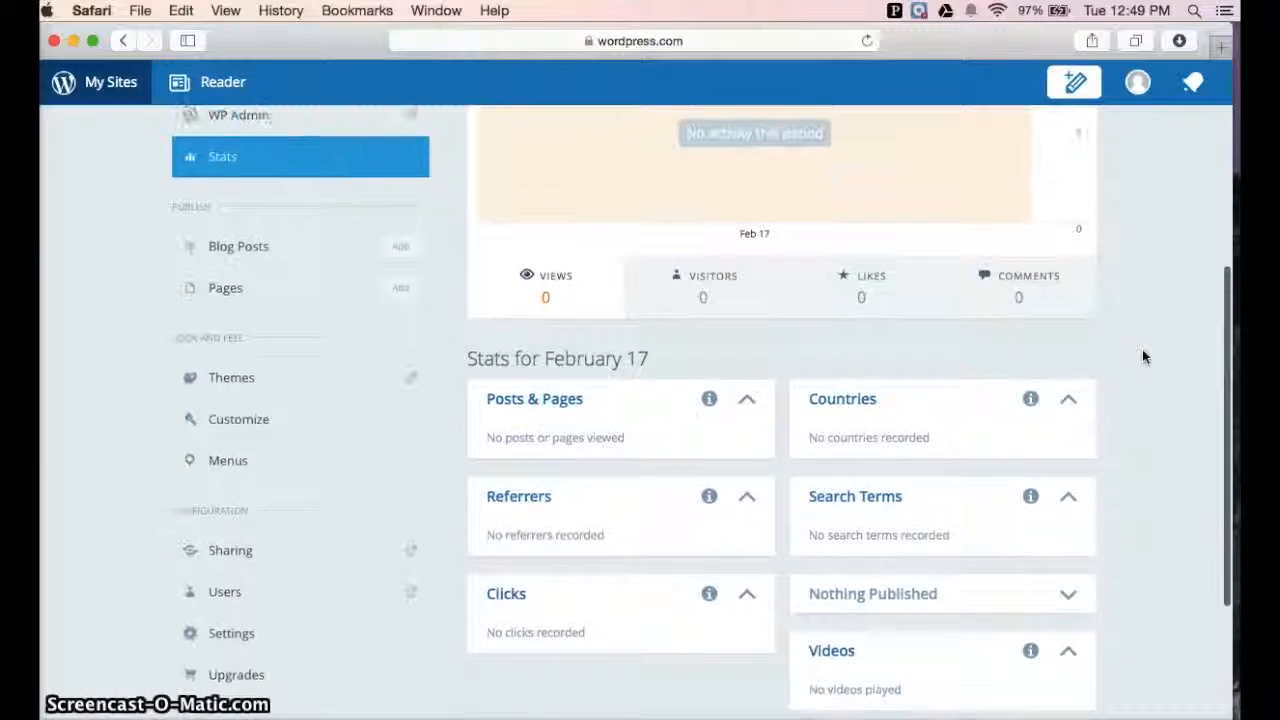
scroll(1144, 356, "up", 4)
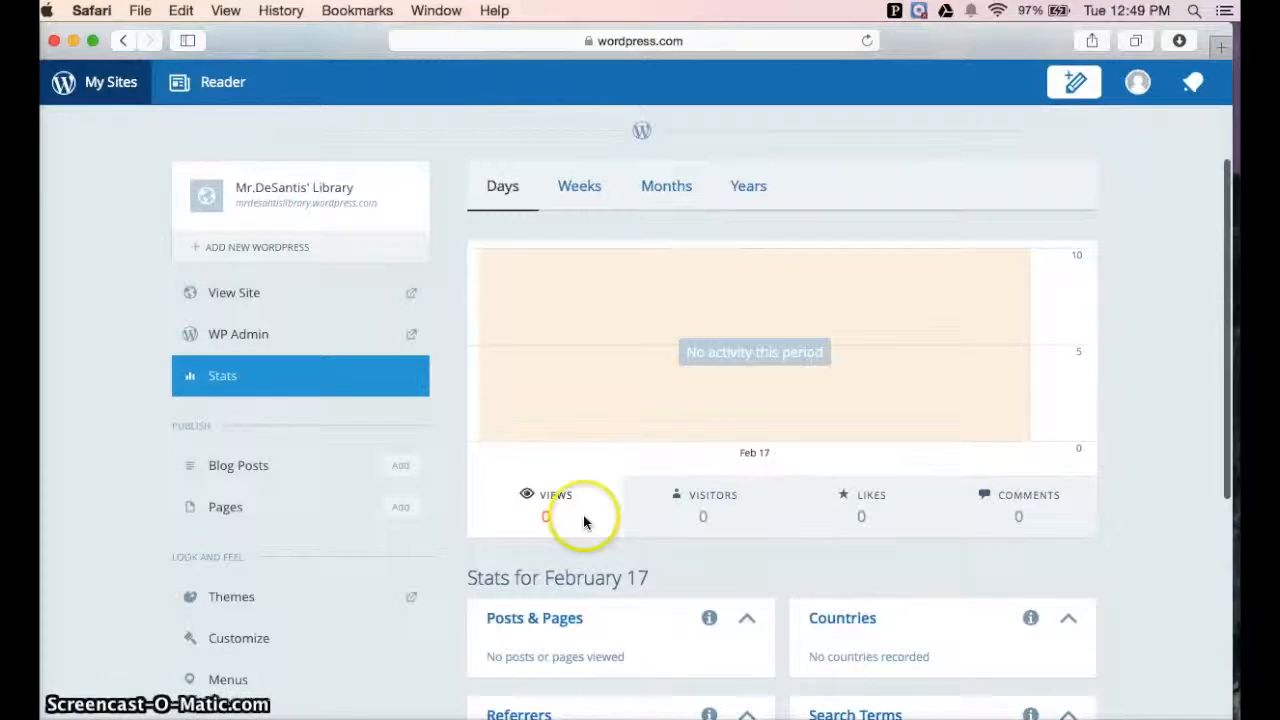
scroll(137, 443, "down", 1)
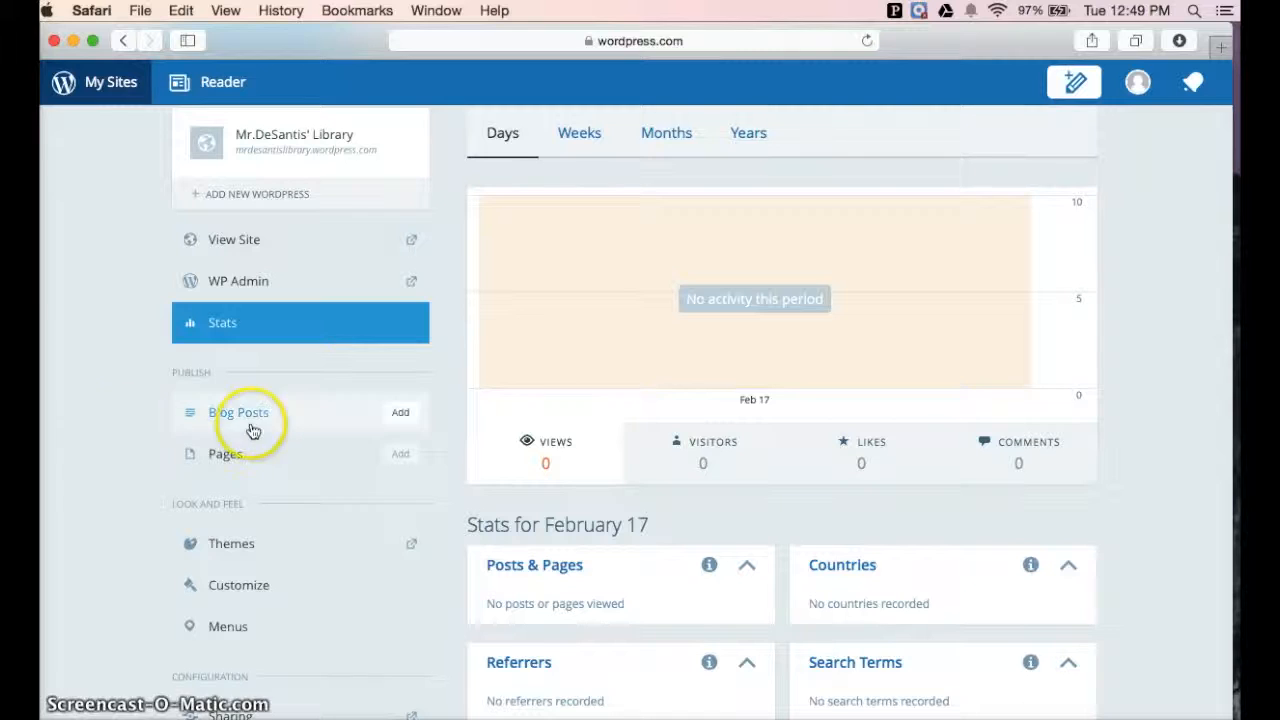
Start a new blog post and title it Welcome to Mr. D's Blog
left_click(400, 415)
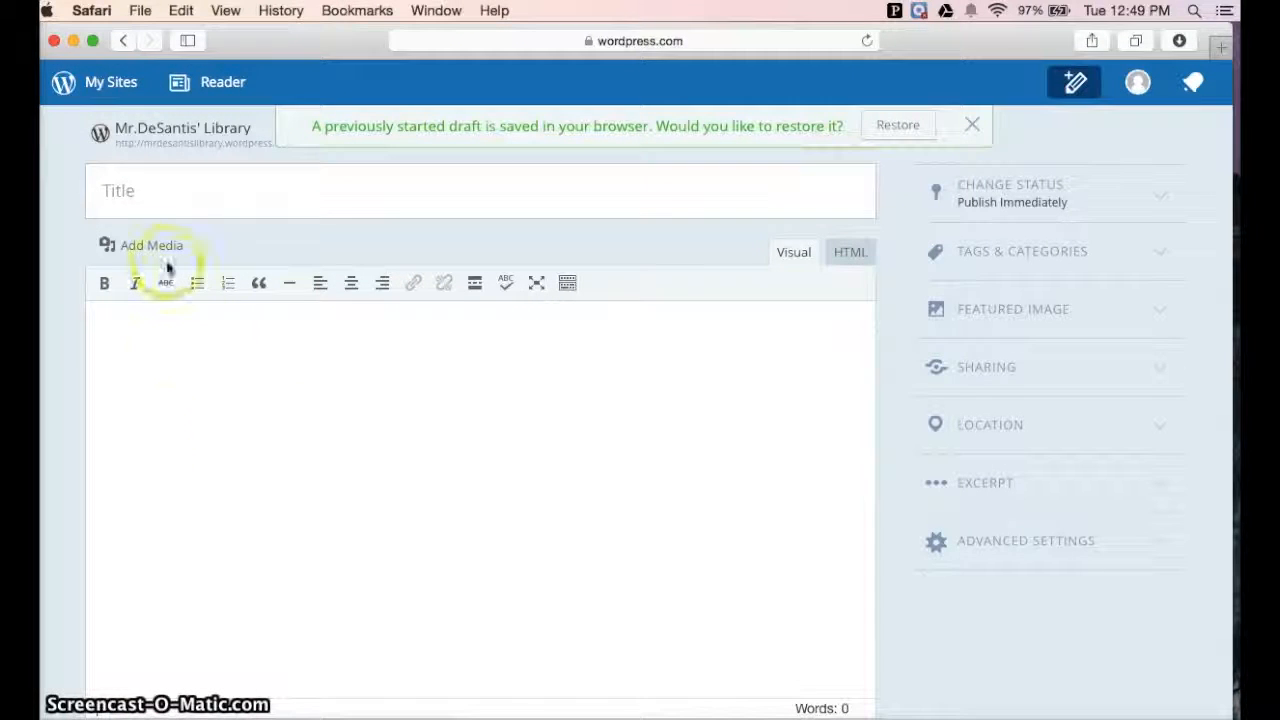
left_click(185, 194)
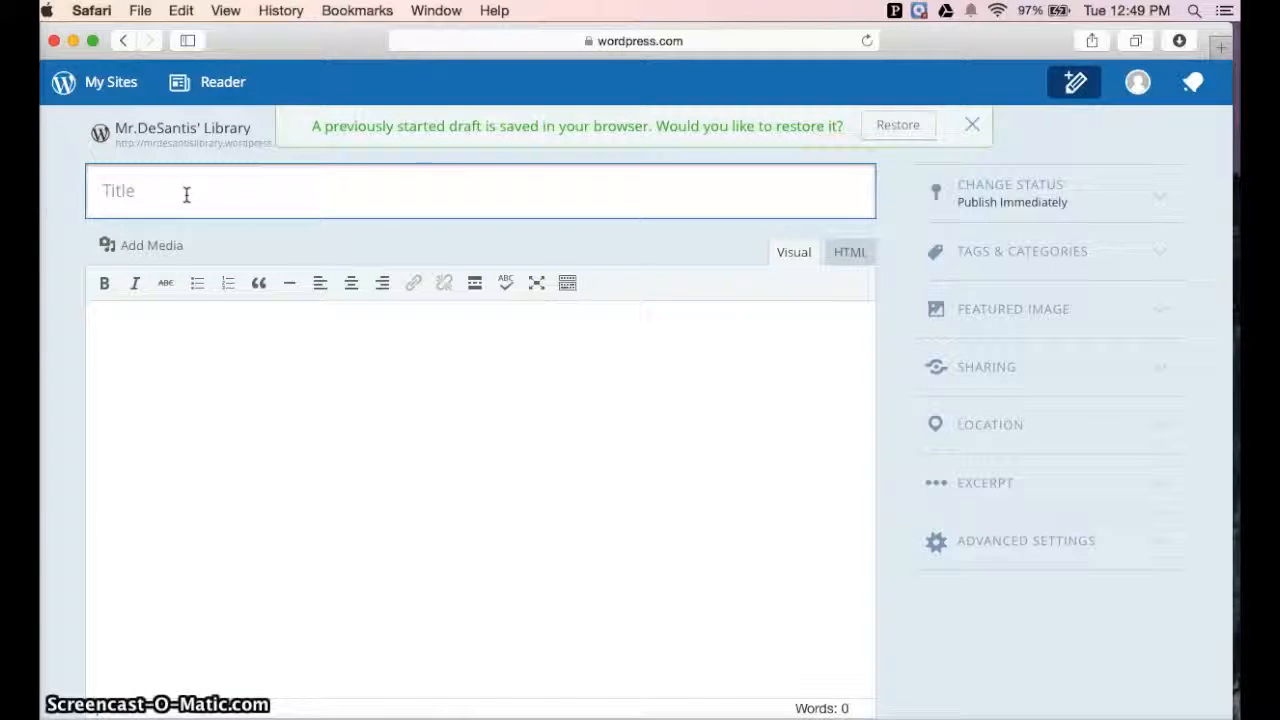
type("Welcome ")
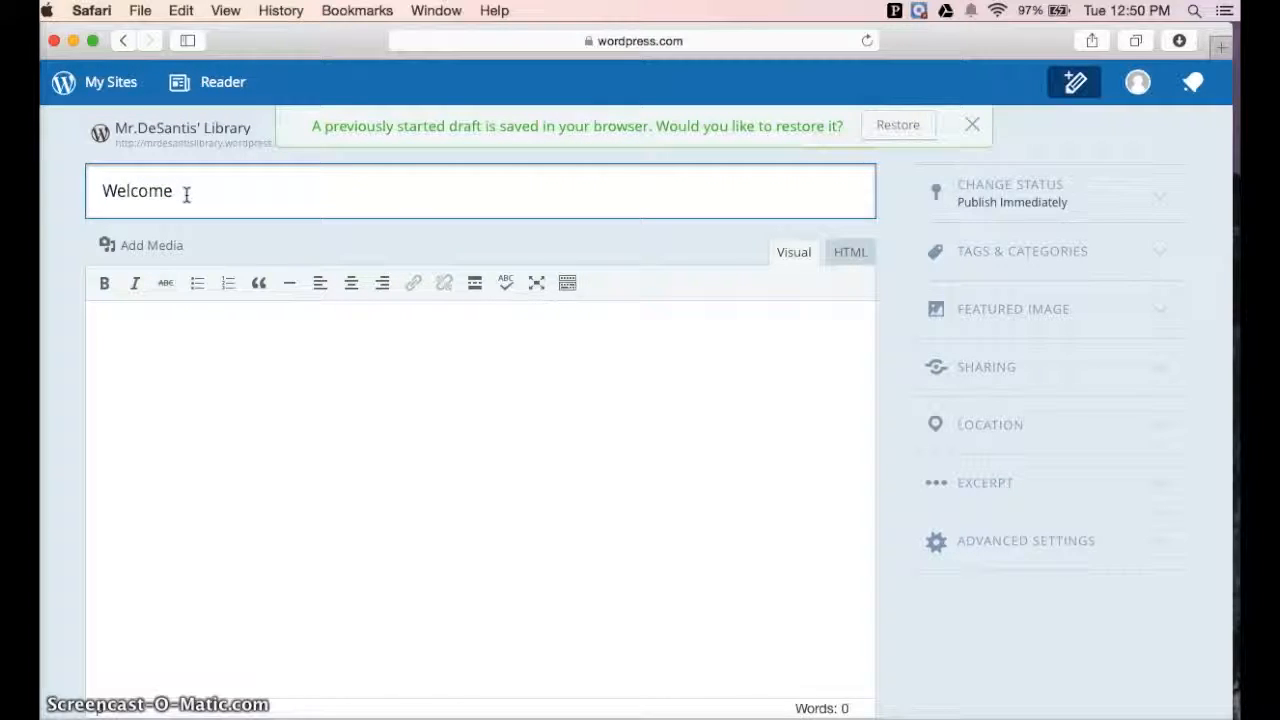
type("to ")
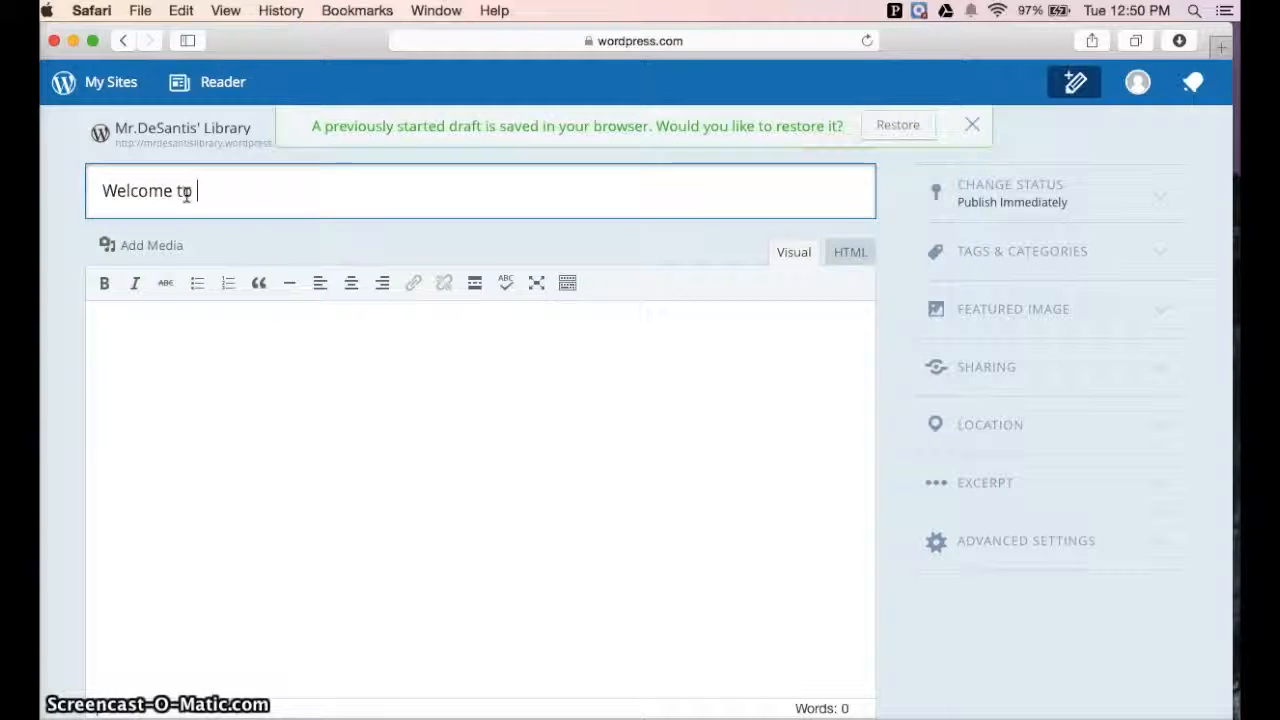
type("Mr. D's ")
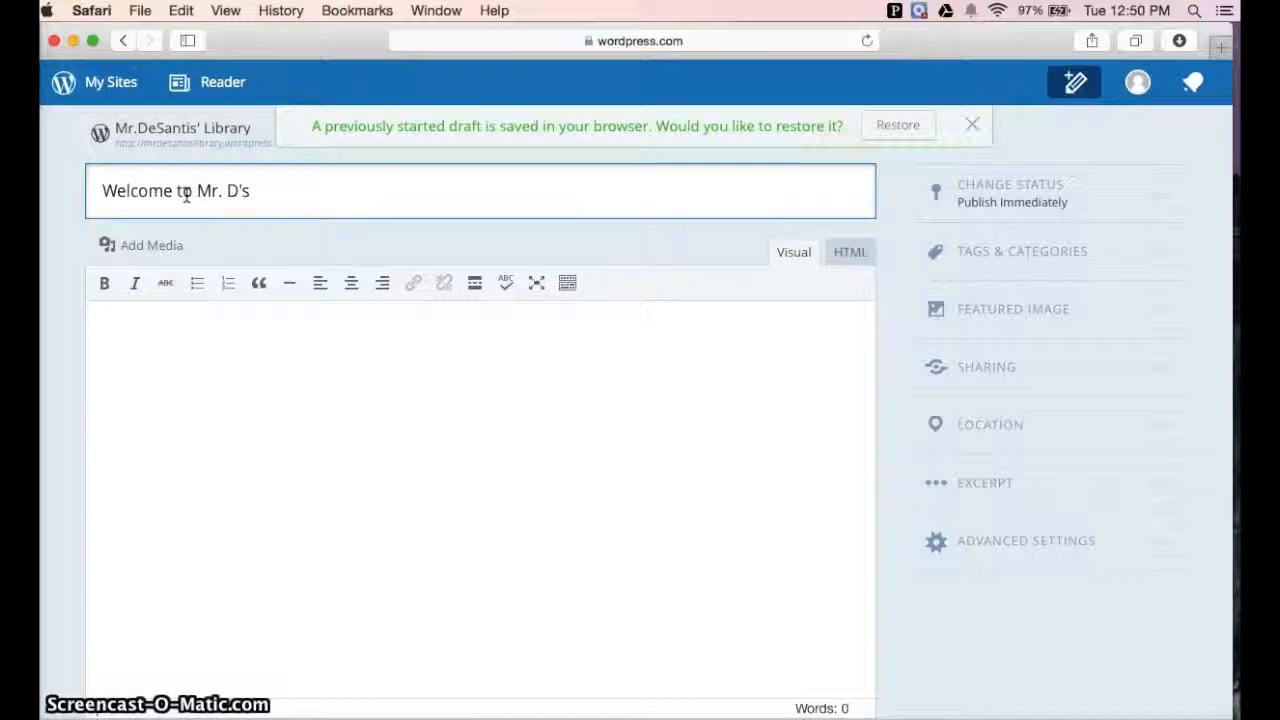
type("Blog")
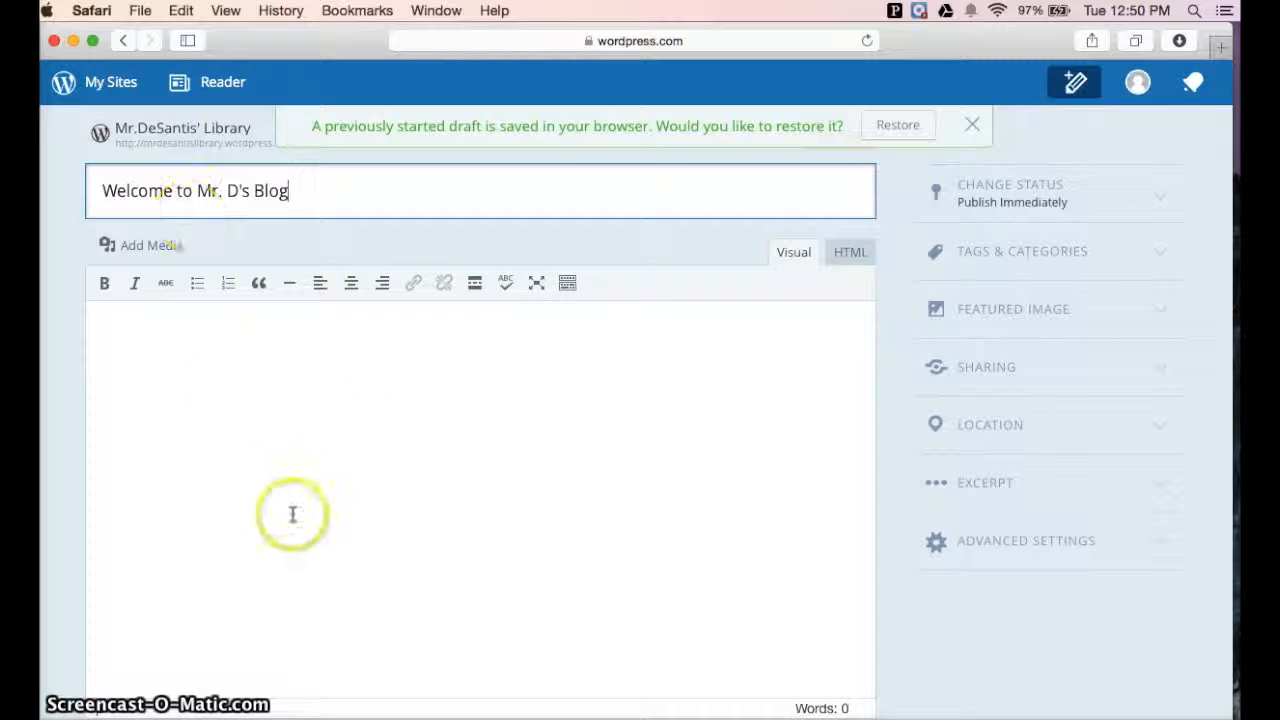
Write the post body text Welcome to my first blog post
left_click(355, 420)
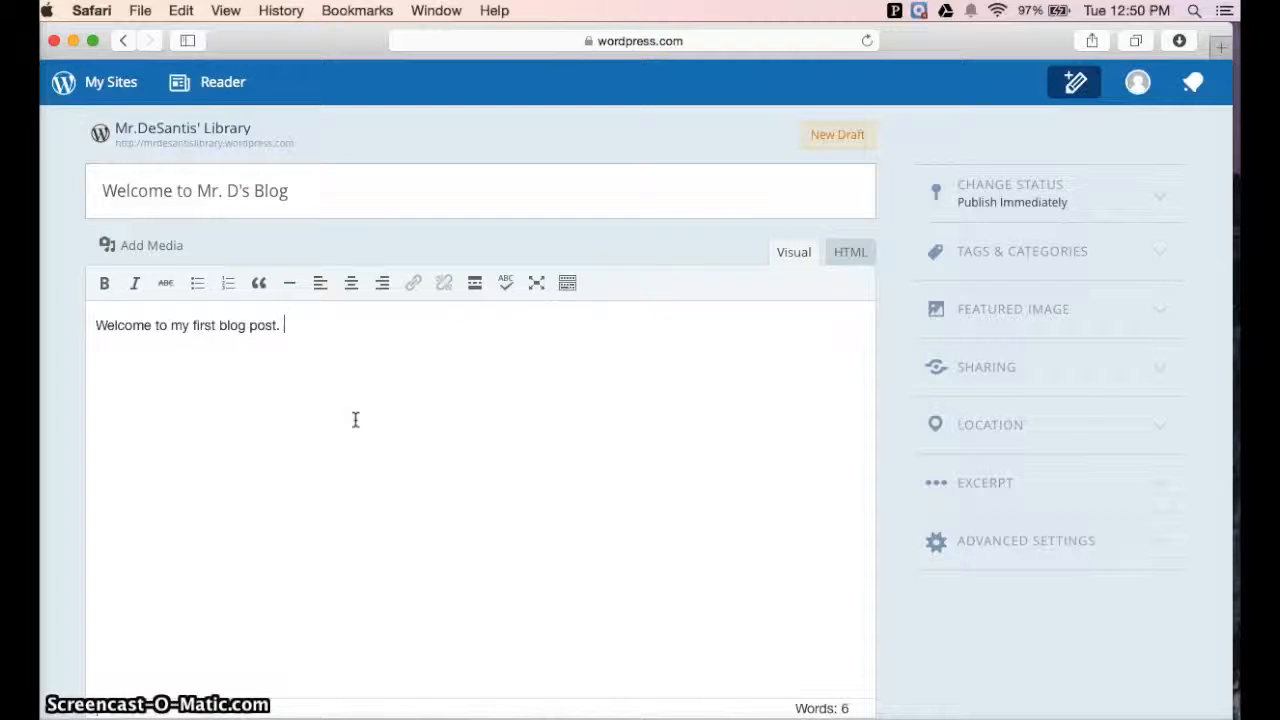
left_click(464, 375)
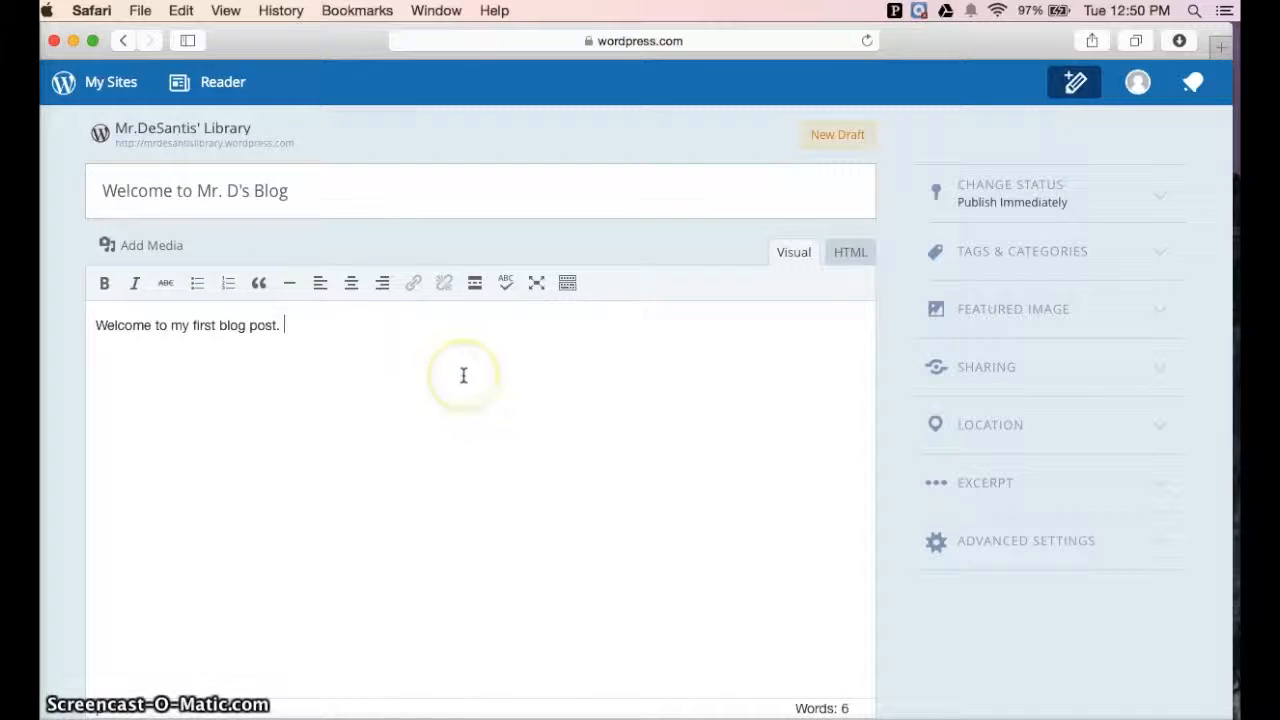
left_click(585, 379)
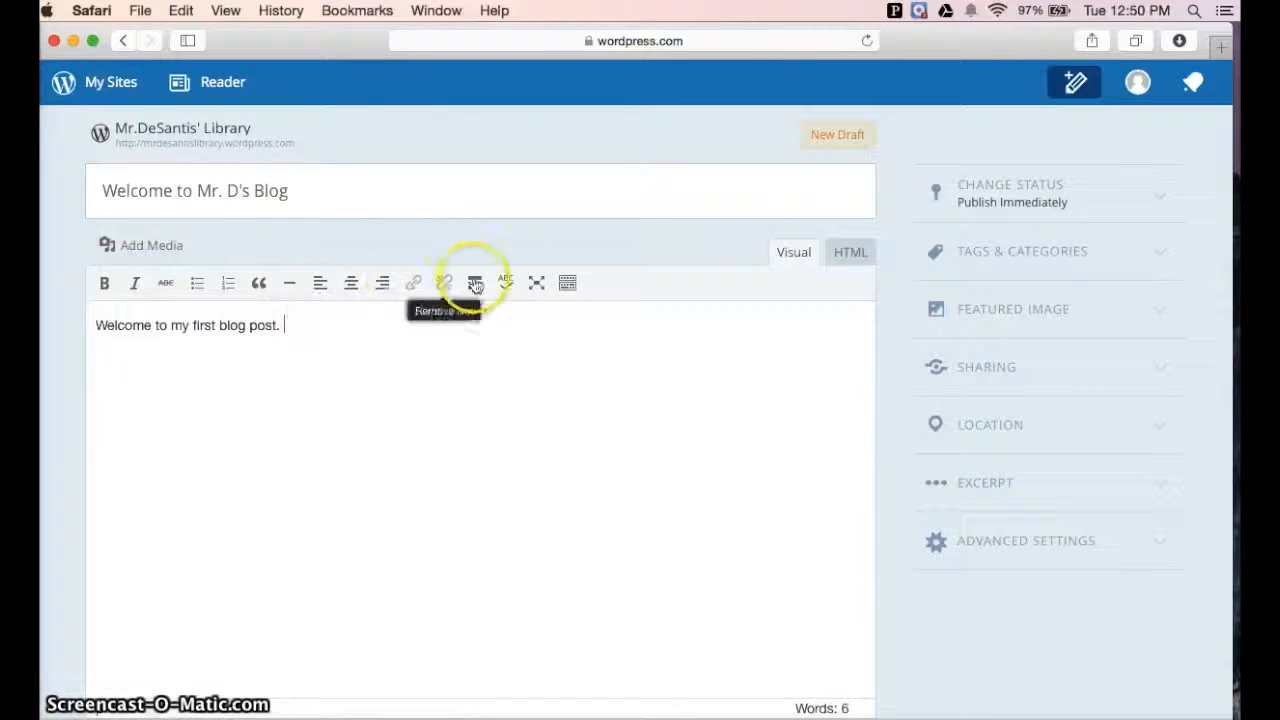
Show the editor's extended second toolbar row and return to the post body
left_click(567, 284)
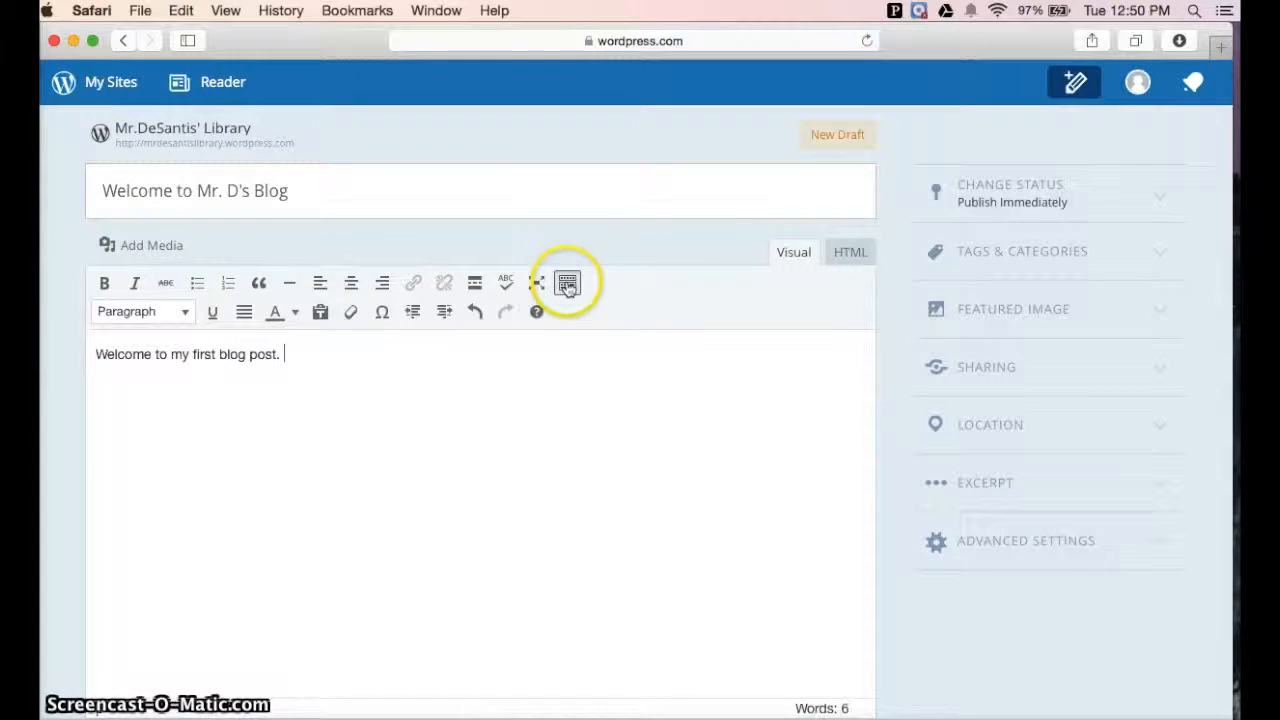
left_click(286, 352)
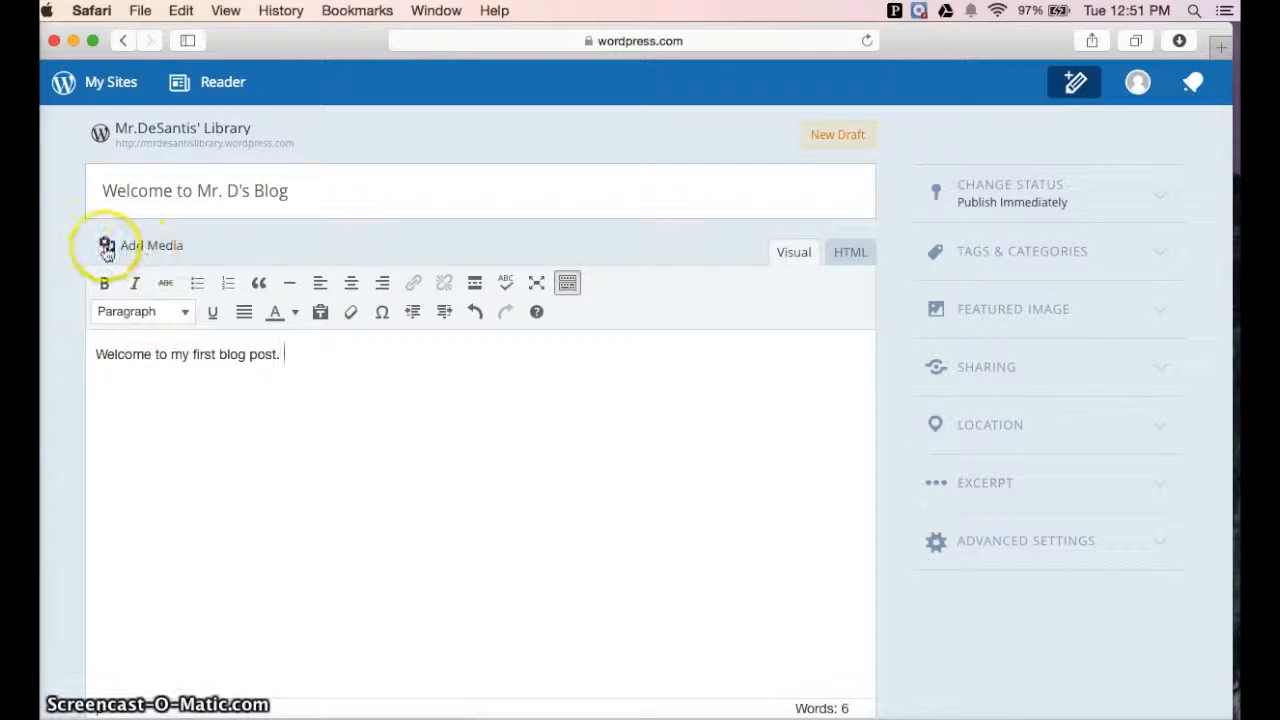
Open the Insert Media dialog to look at upload options, then close it
left_click(154, 245)
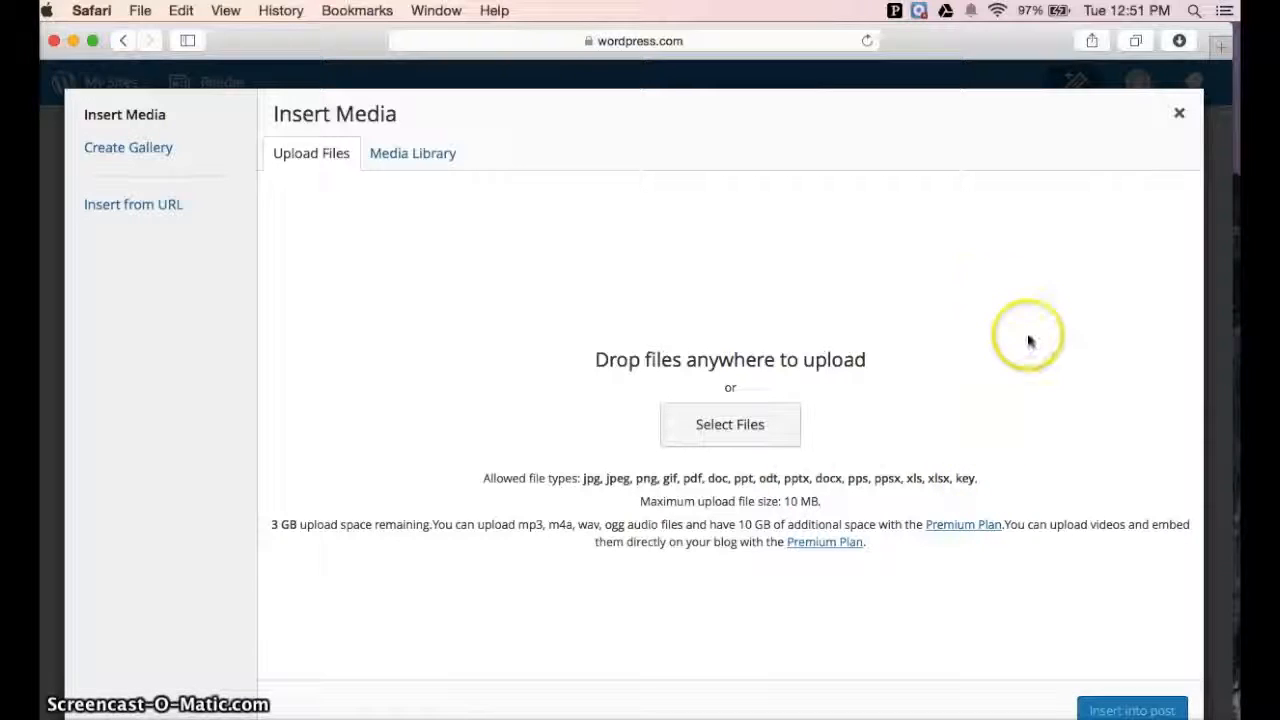
left_click(1179, 113)
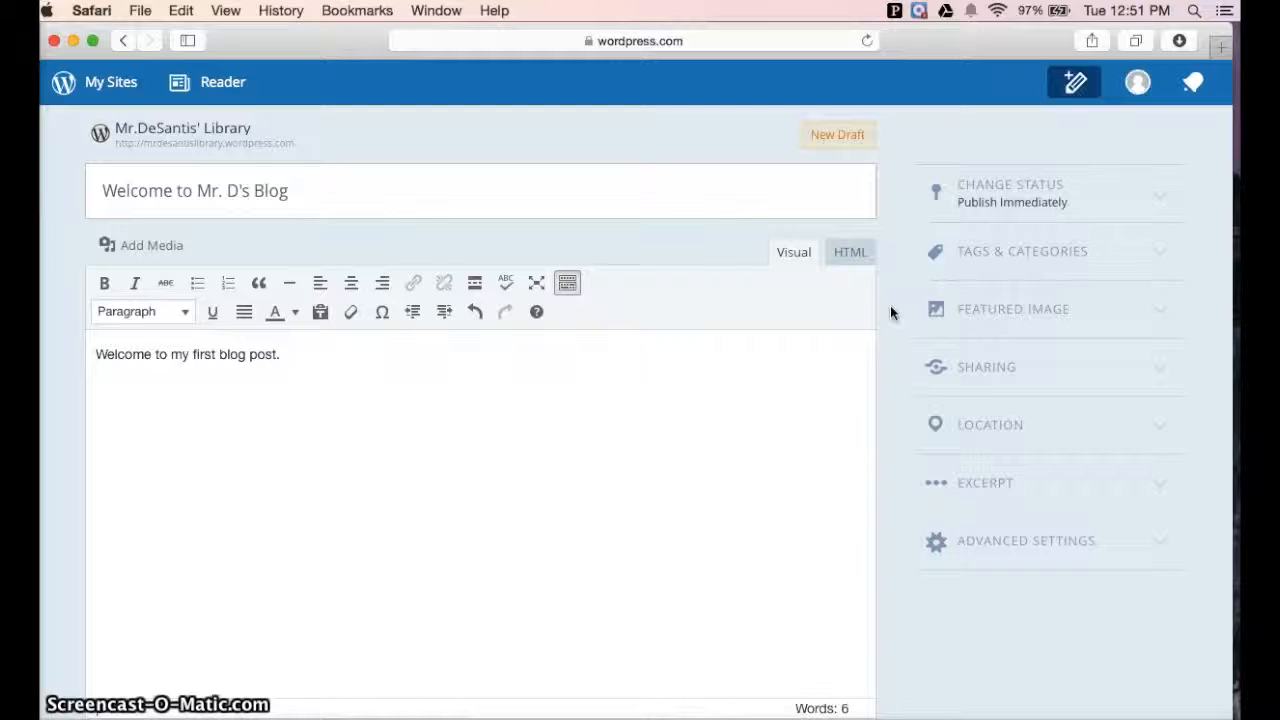
Open the Tags & Categories section and add the tag Newsletter to the post
left_click(985, 260)
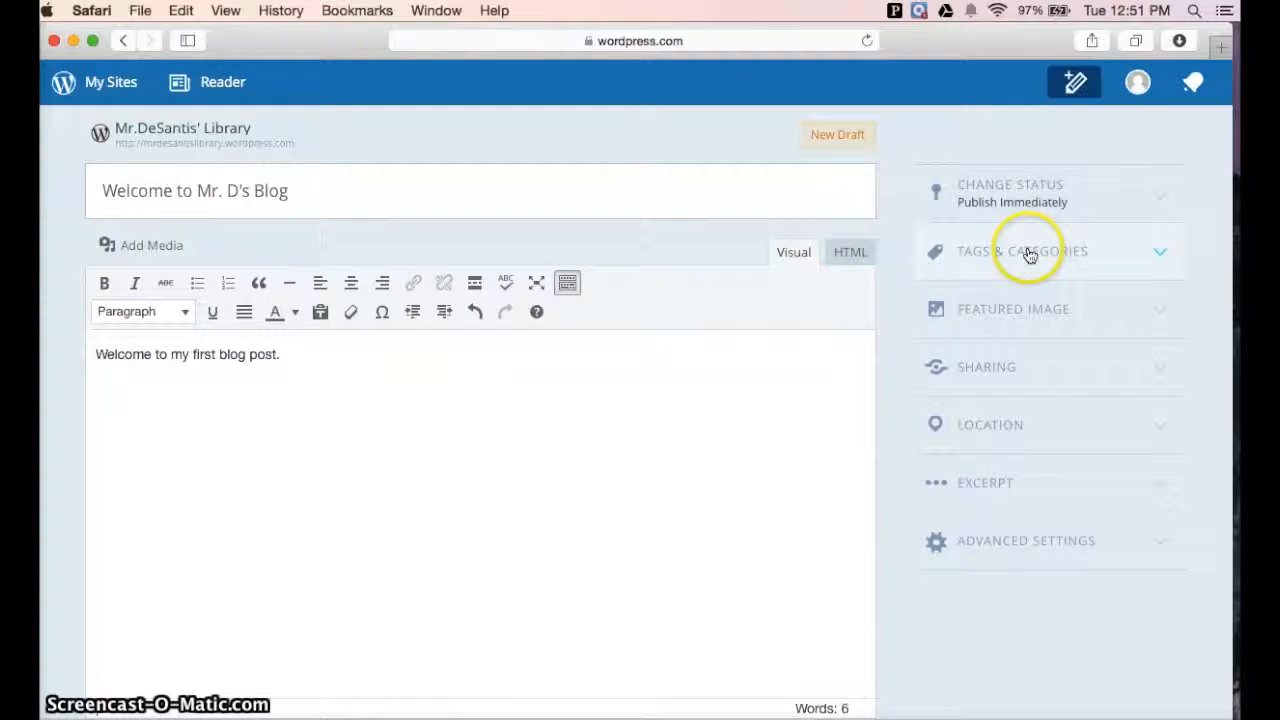
left_click(1030, 253)
left_click(1004, 370)
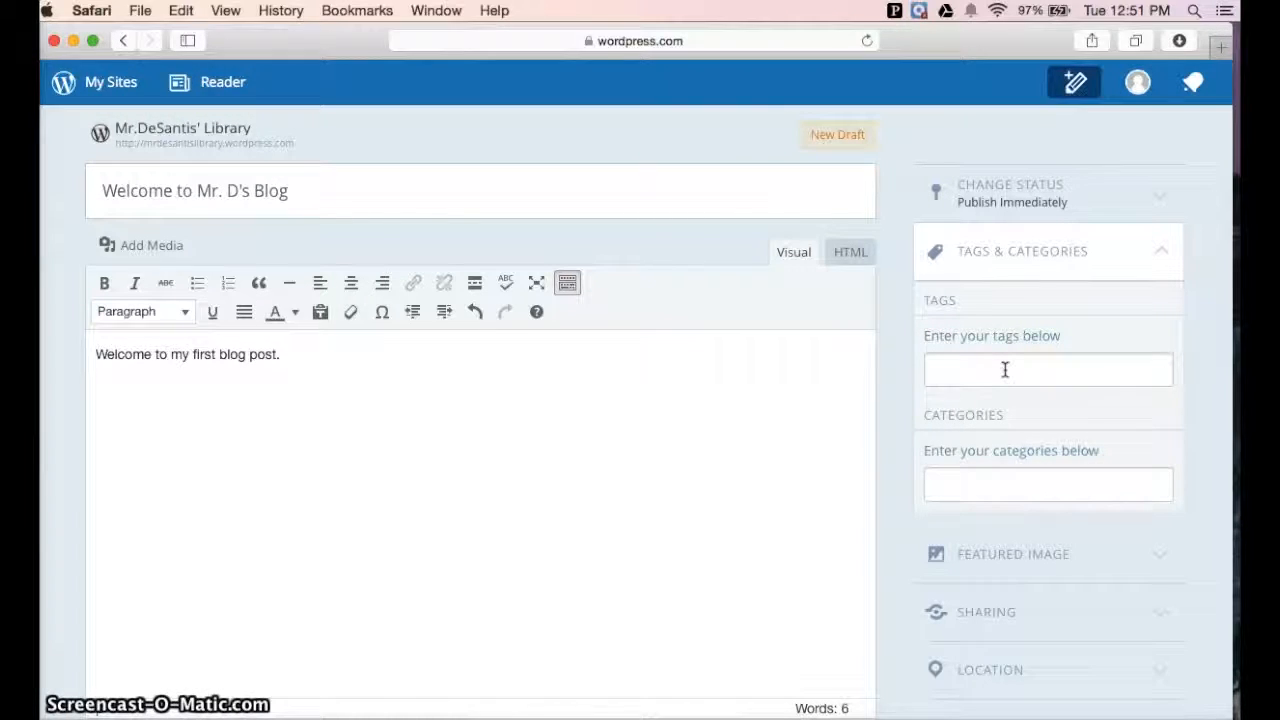
type("Newsletter")
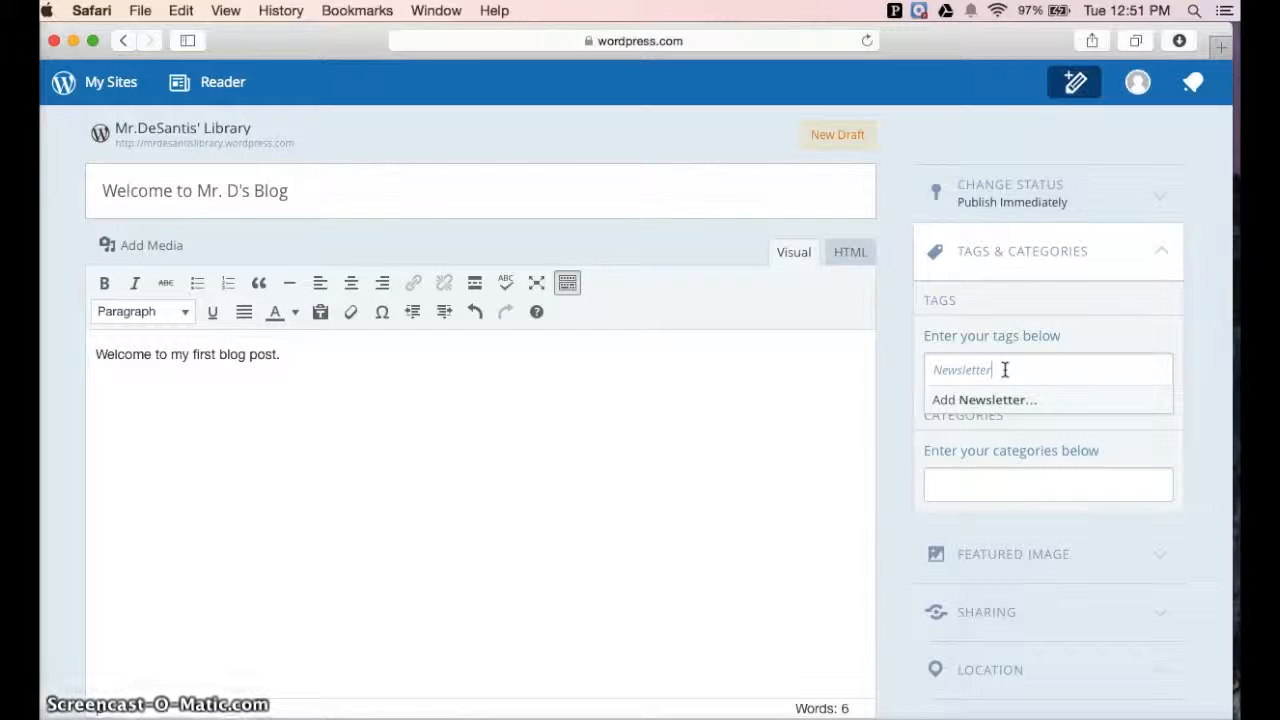
left_click(1051, 401)
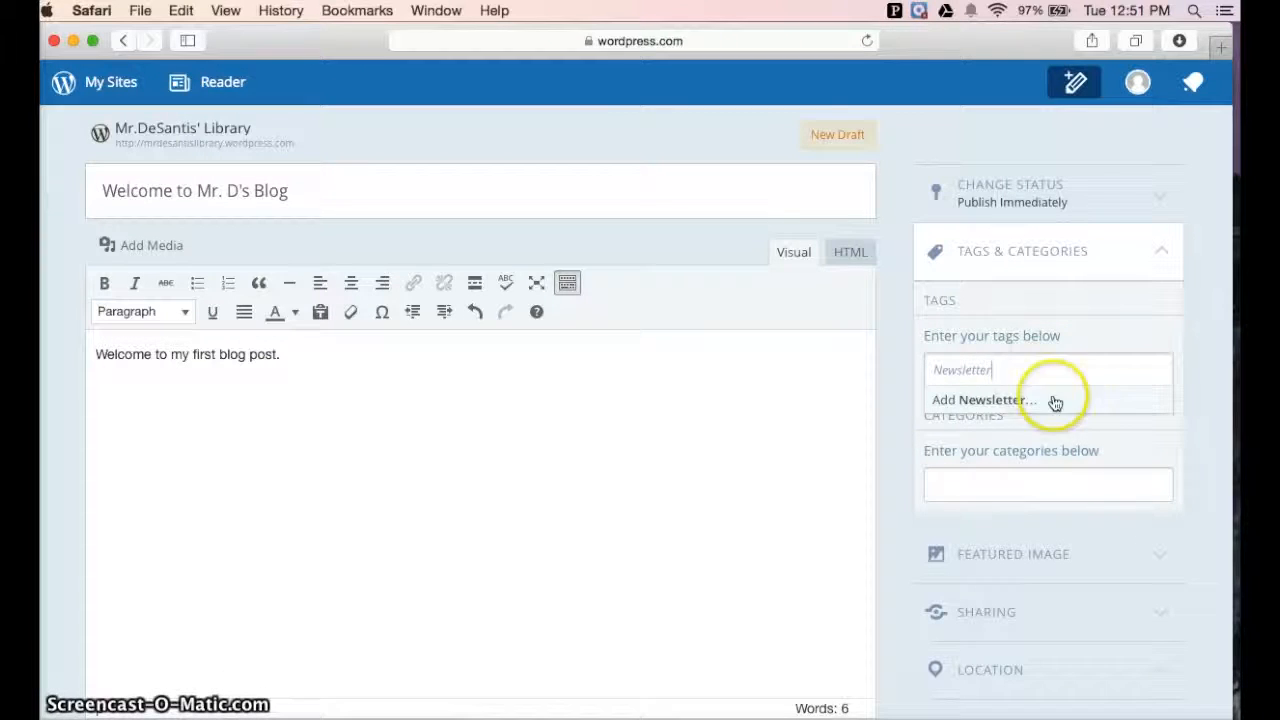
left_click(995, 405)
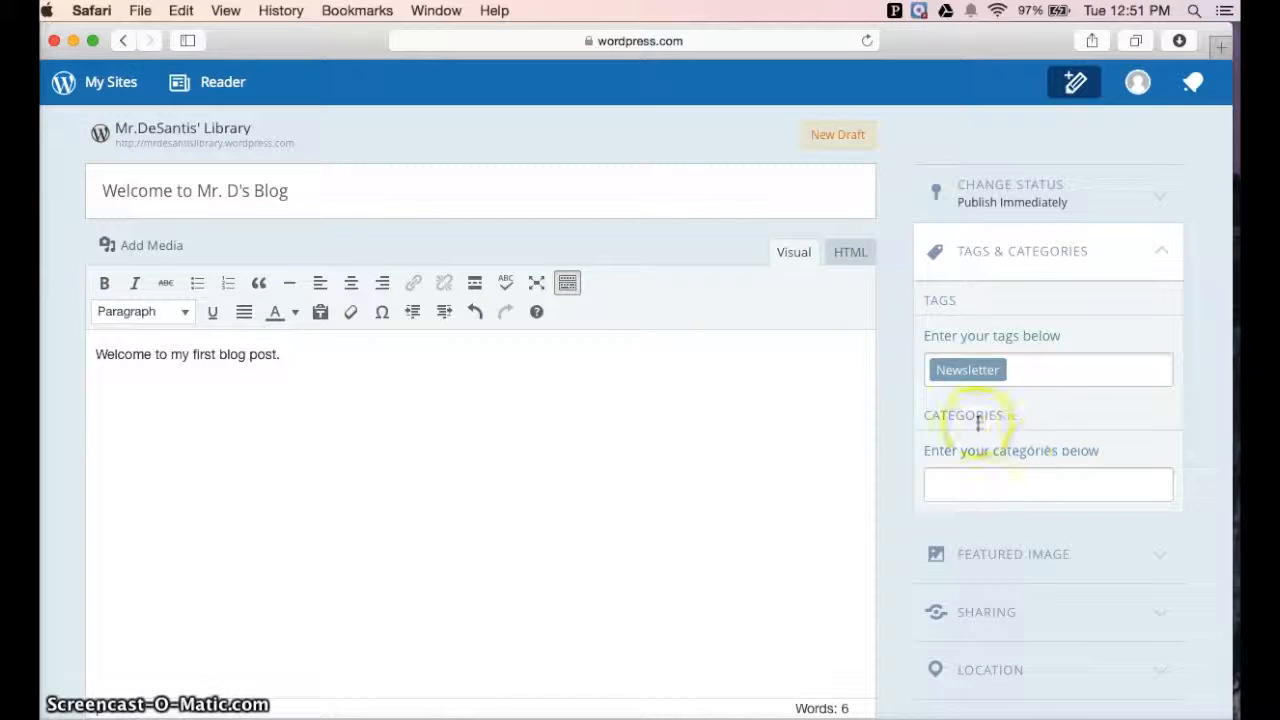
Add the category Newsletter to the post
left_click(1000, 492)
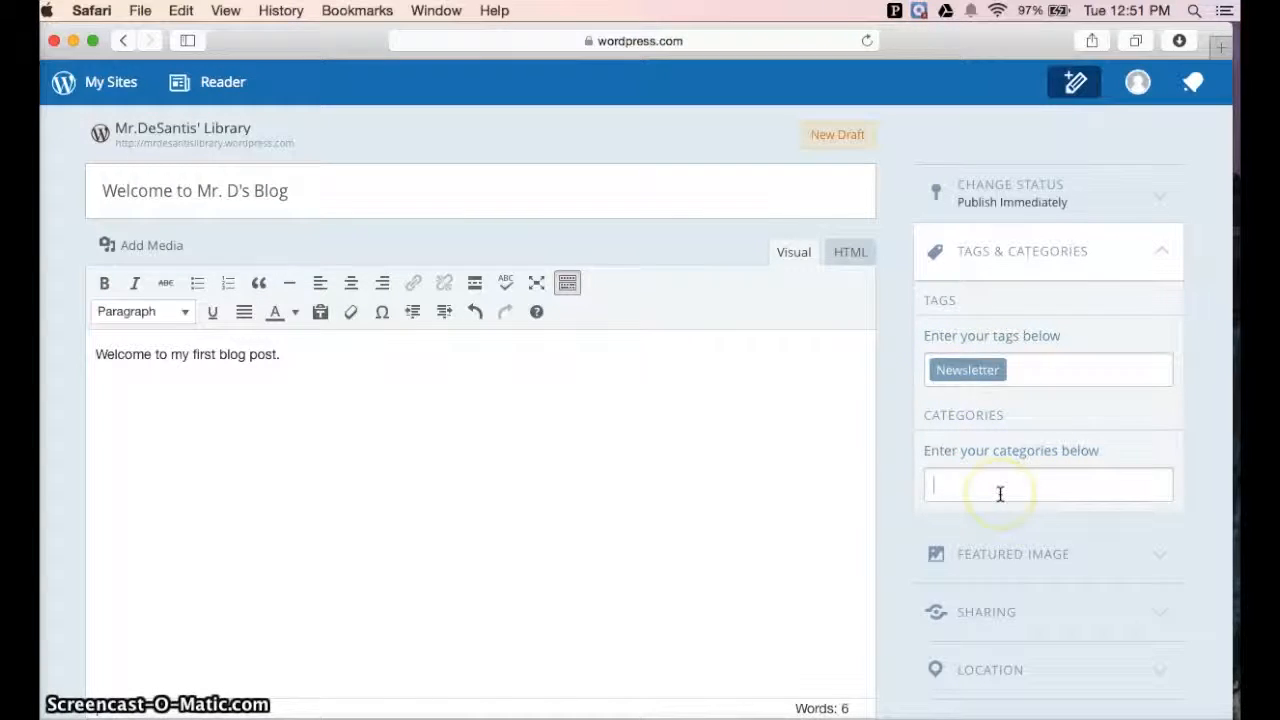
type("News")
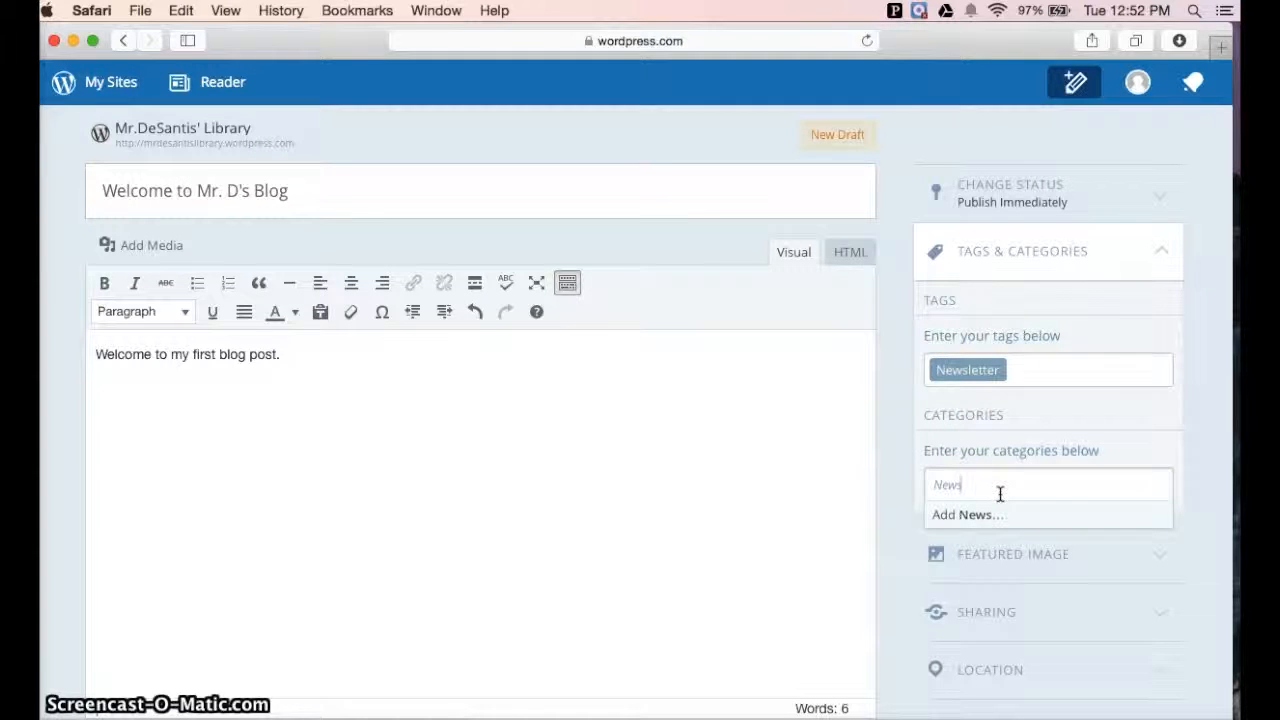
type("letter")
left_click(981, 520)
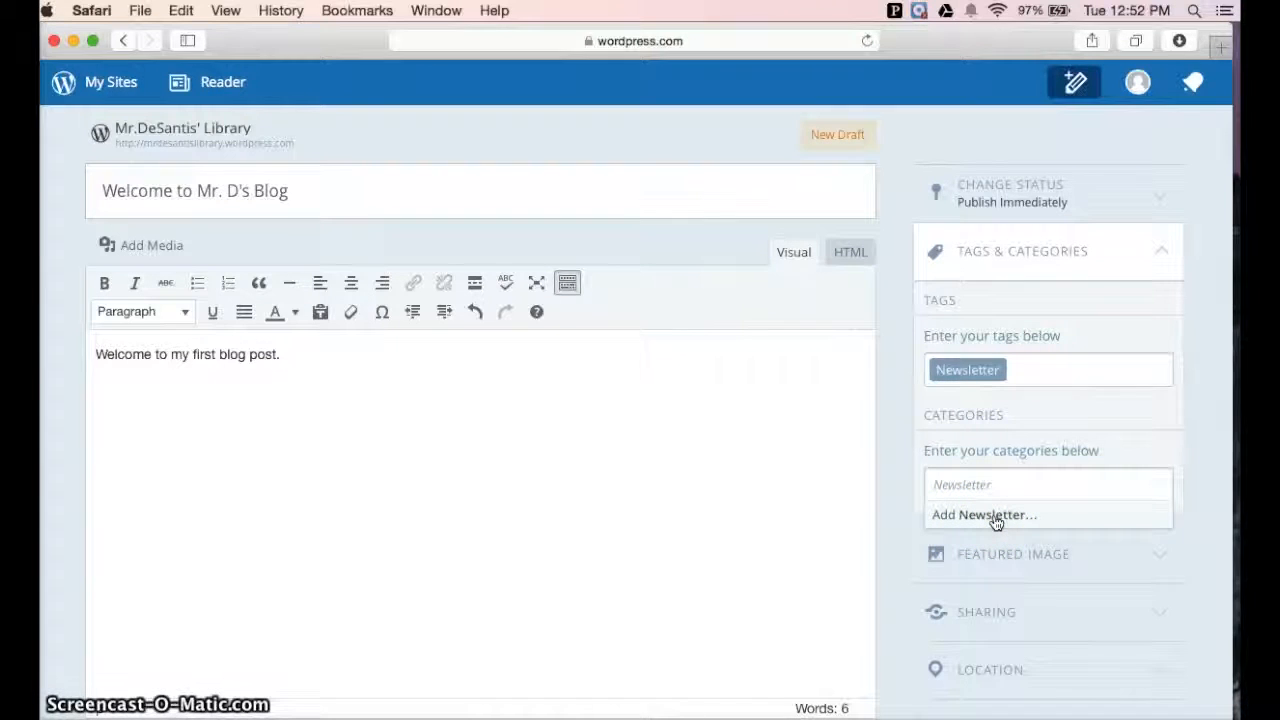
left_click(996, 520)
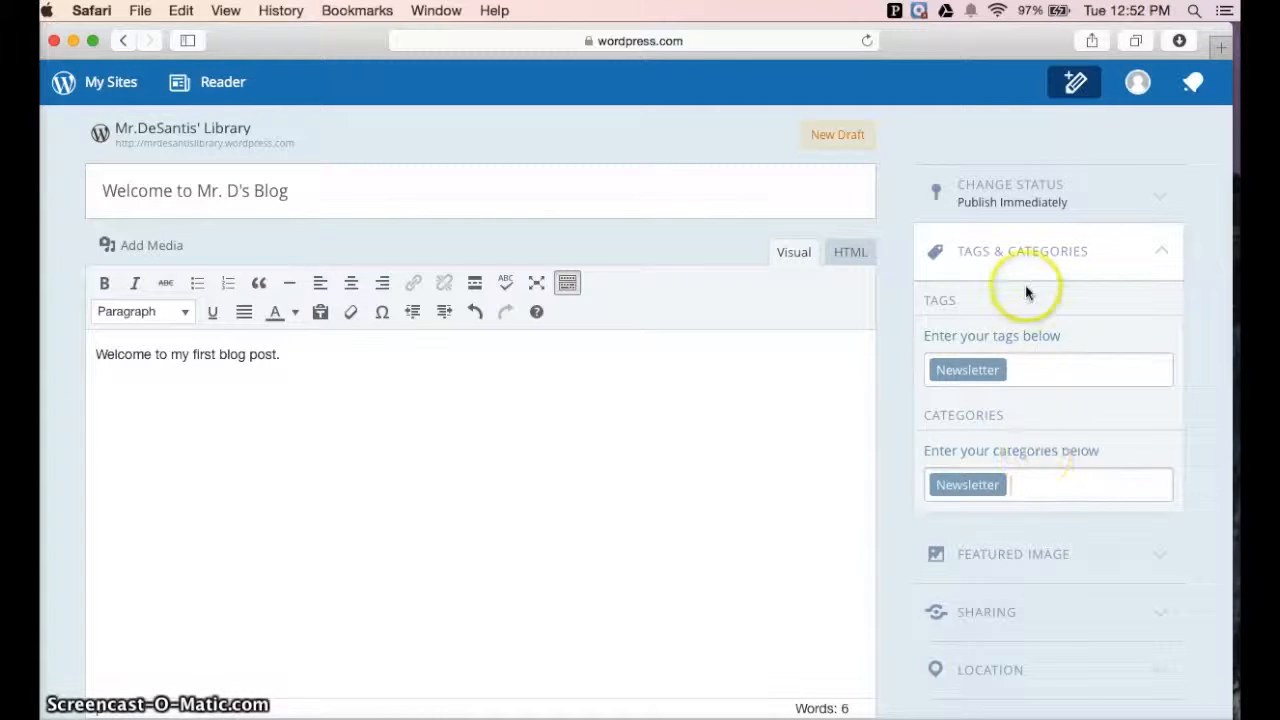
Collapse the tags and categories section and publish the post to Mr.DeSantis' Library
left_click(1090, 255)
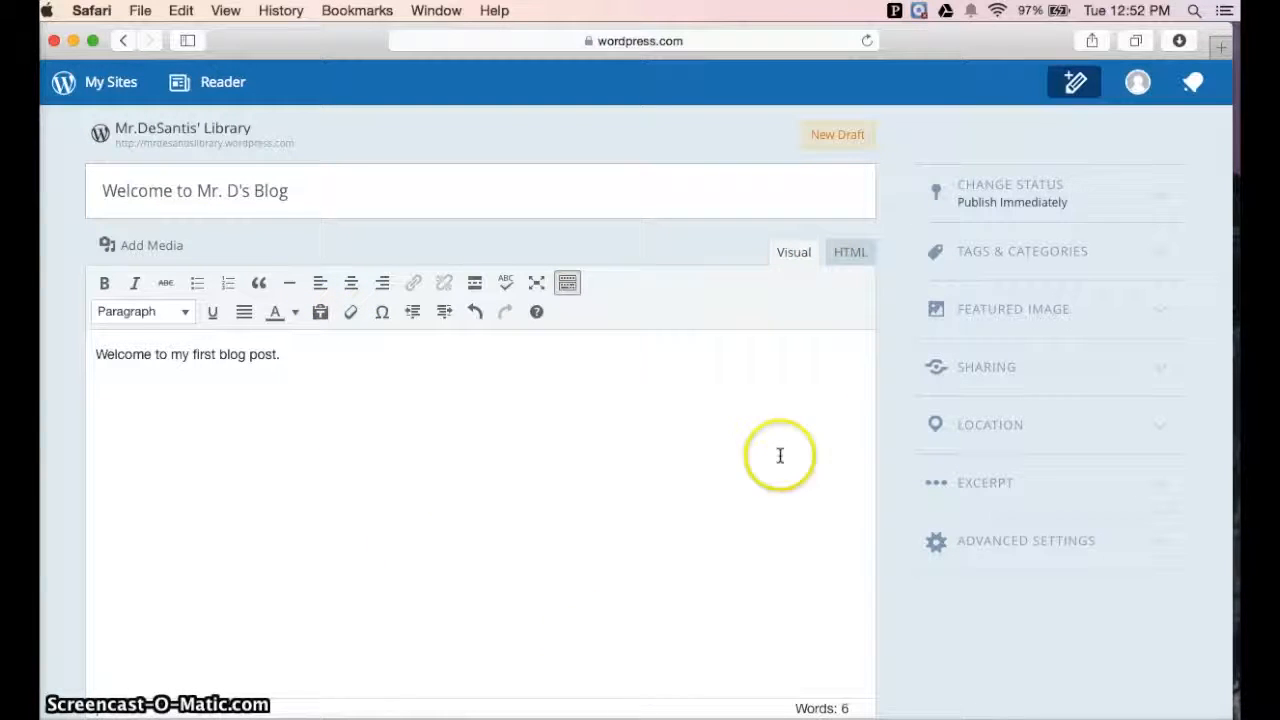
scroll(794, 438, "down", 1)
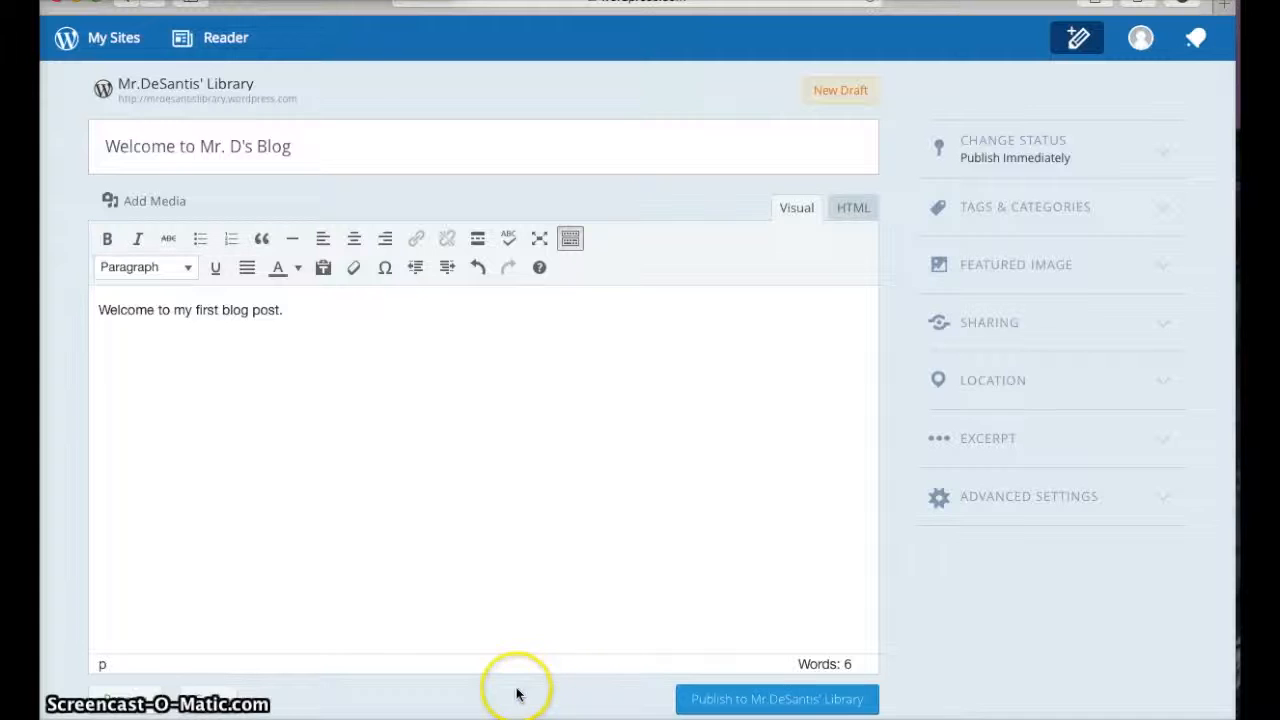
left_click(737, 704)
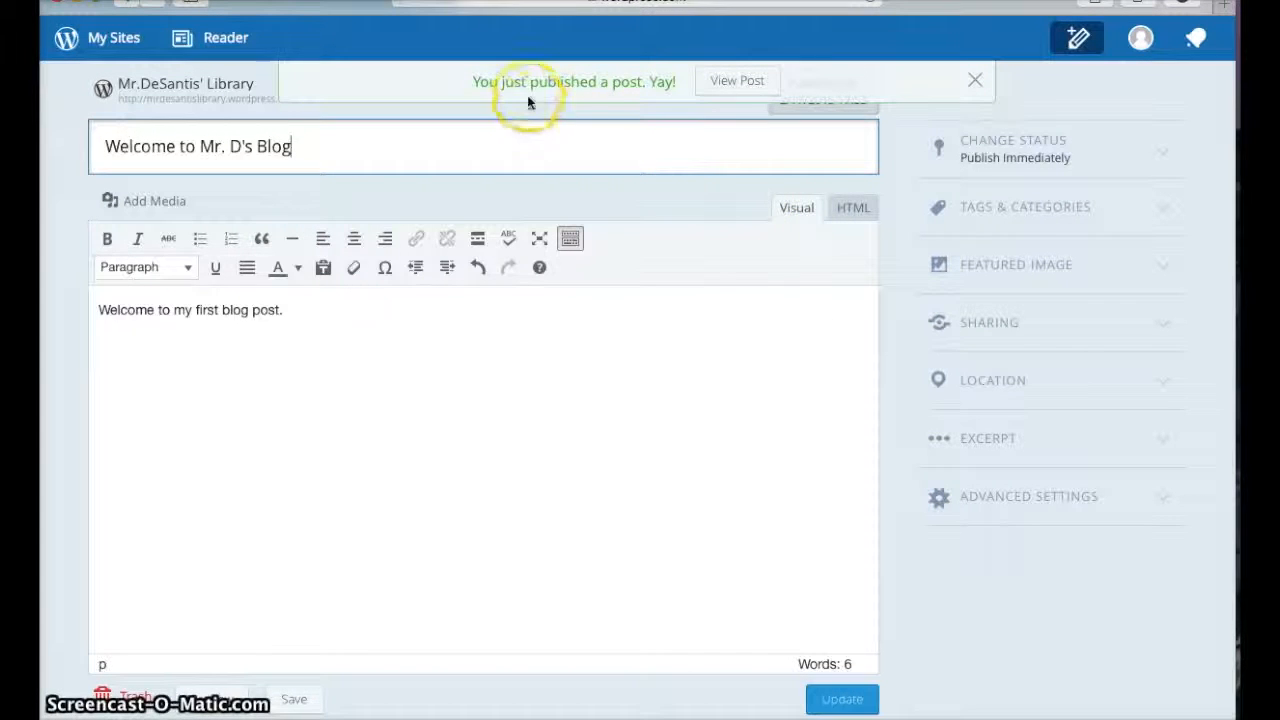
View the published post and scroll through its page, footer tags, categories and comment area
left_click(742, 85)
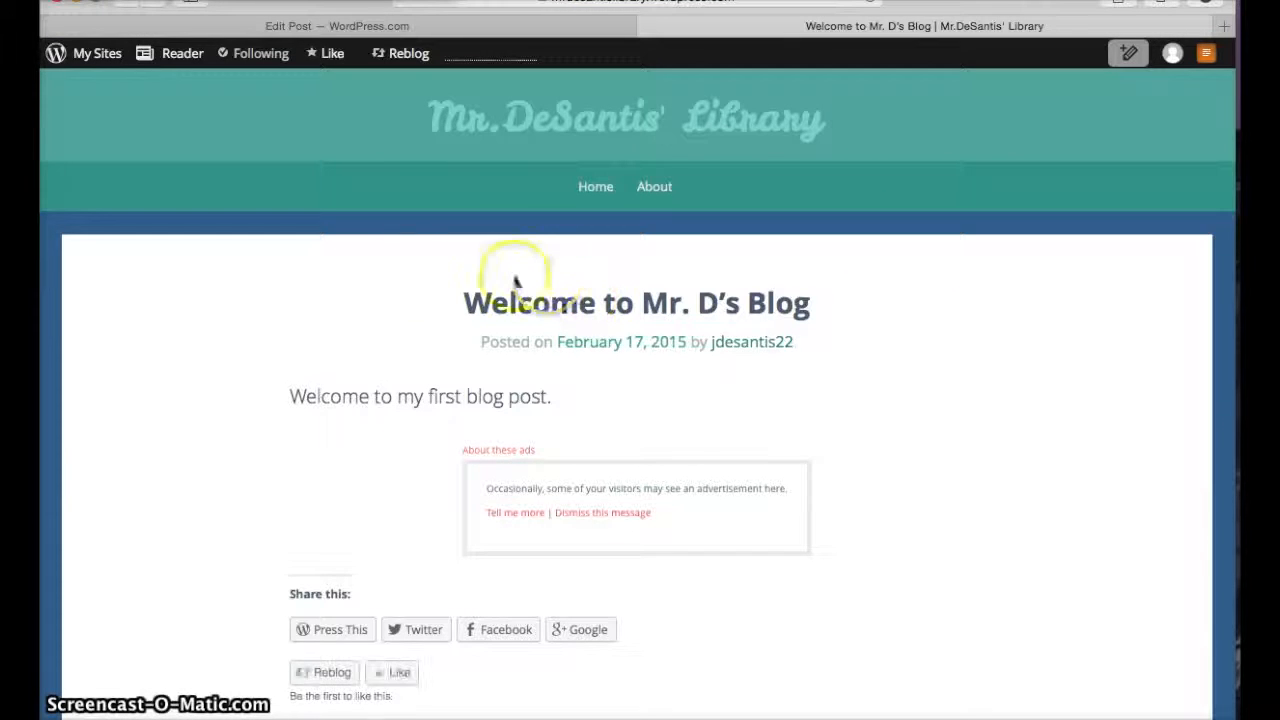
scroll(415, 276, "down", 2)
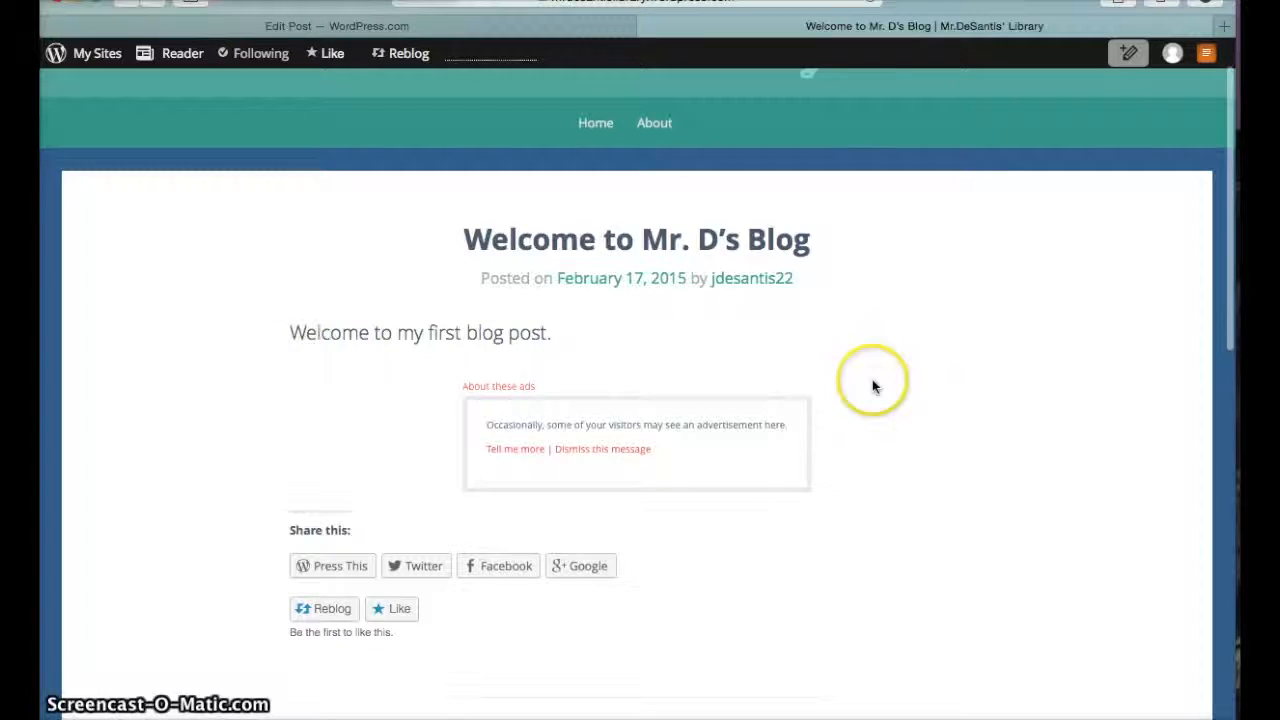
scroll(872, 387, "down", 1)
scroll(872, 387, "up", 2)
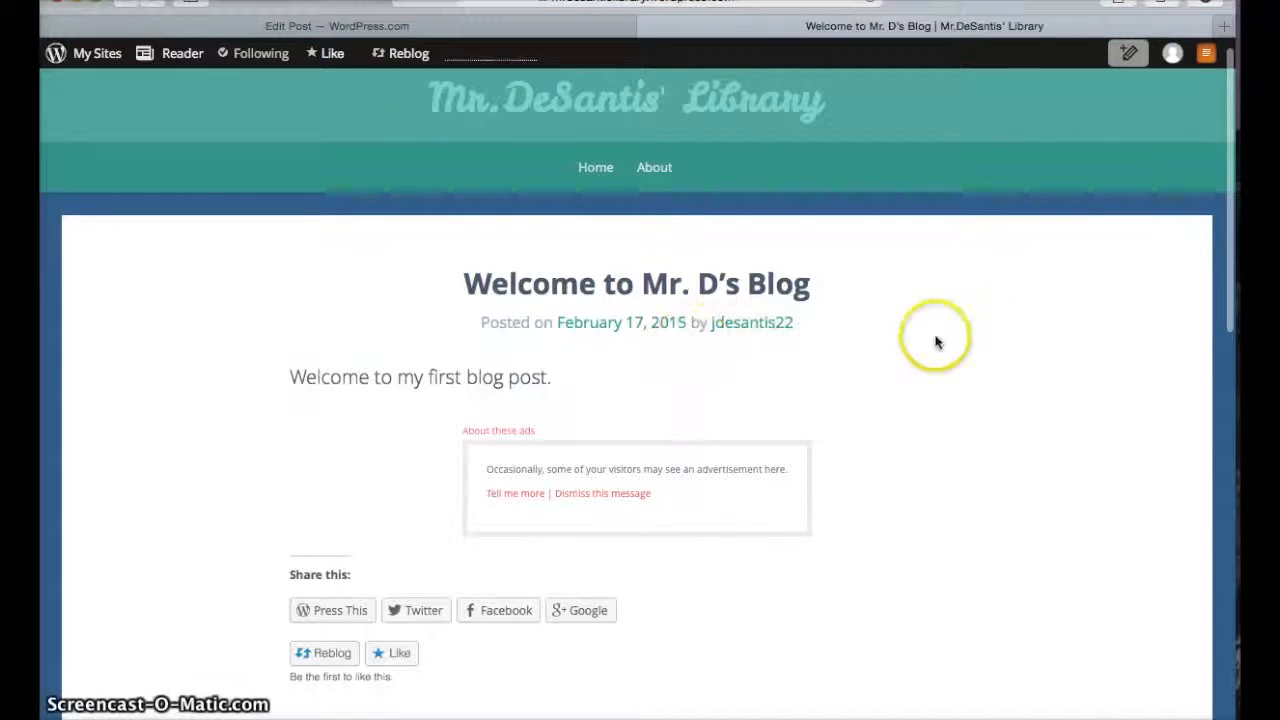
scroll(984, 342, "down", 3)
scroll(984, 342, "down", 2)
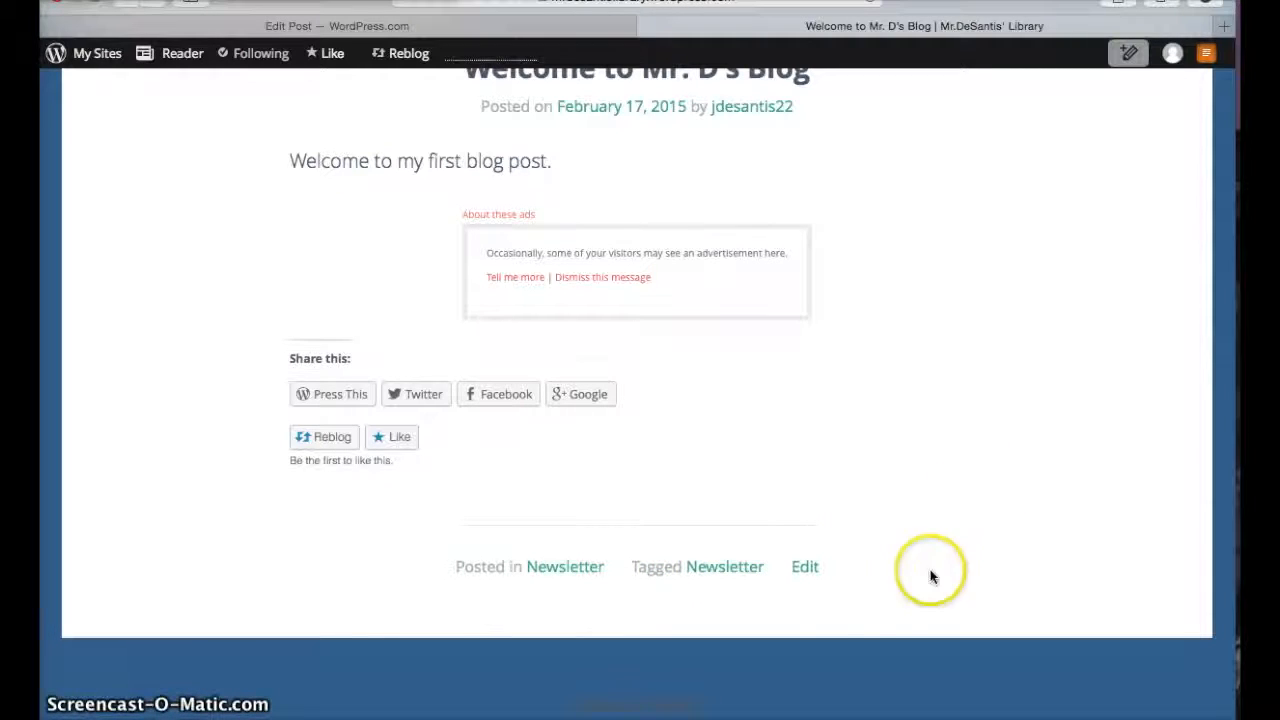
left_click(804, 570)
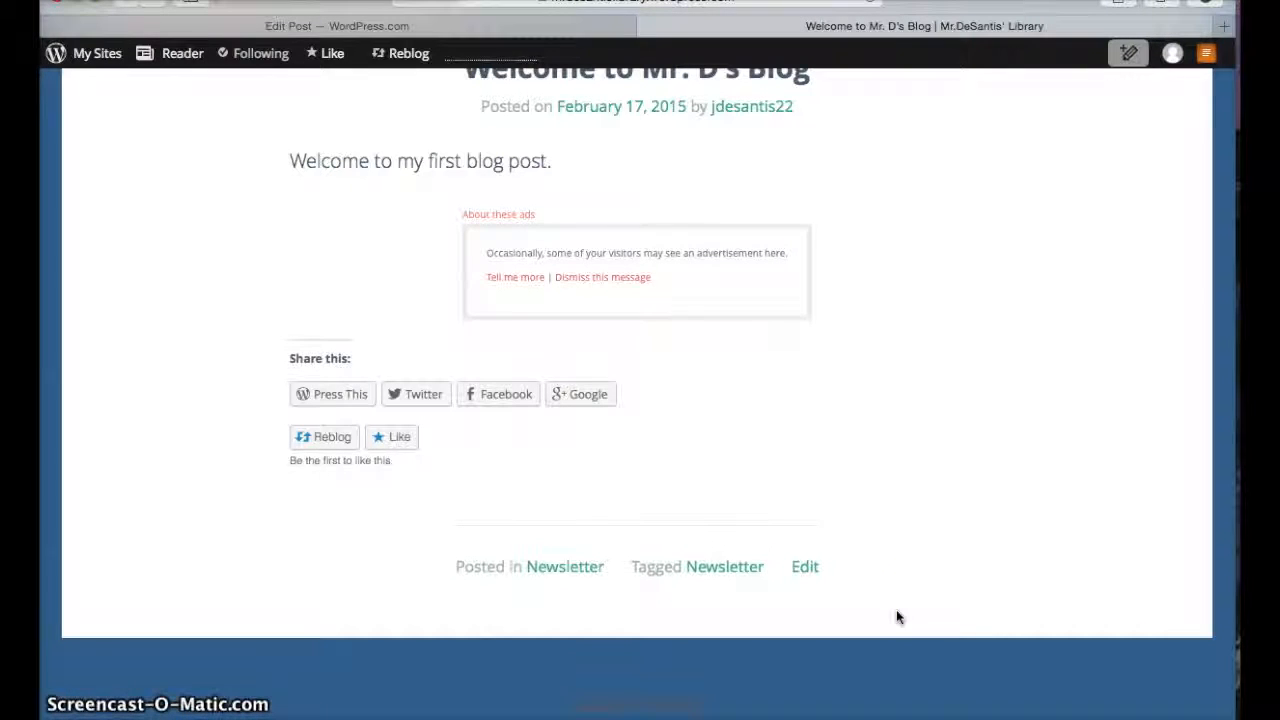
scroll(897, 616, "down", 5)
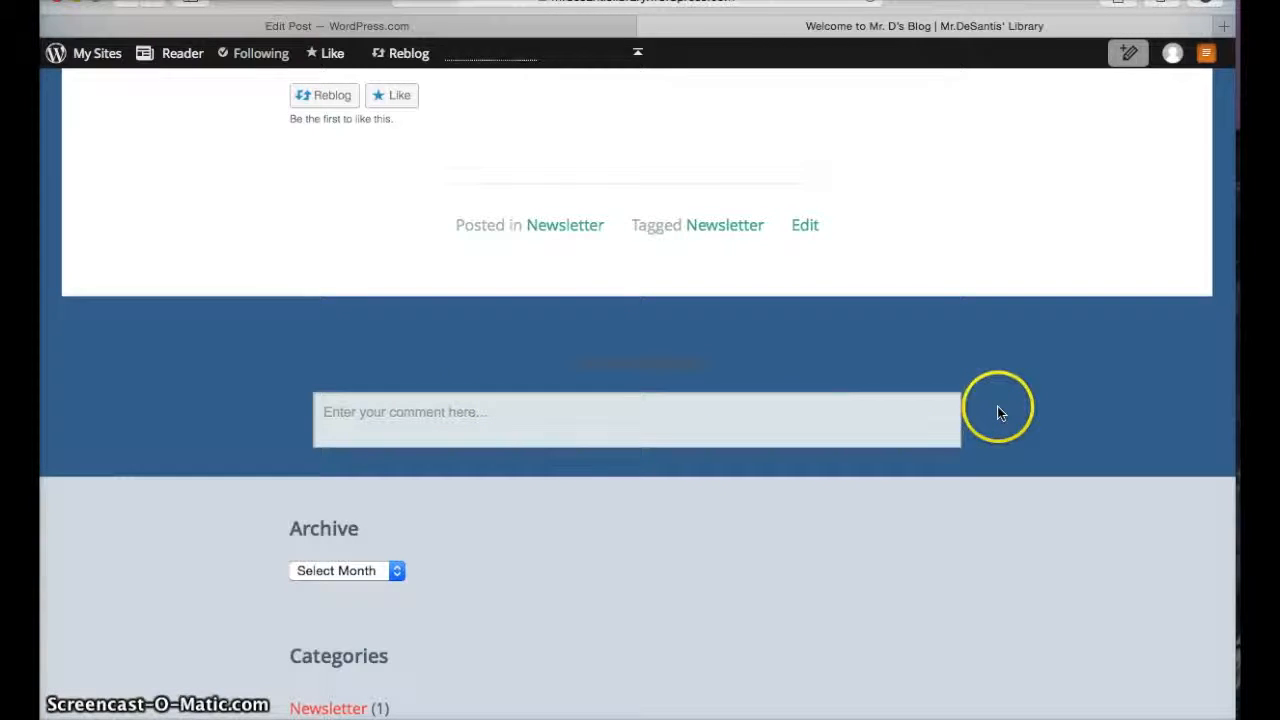
scroll(997, 408, "down", 1)
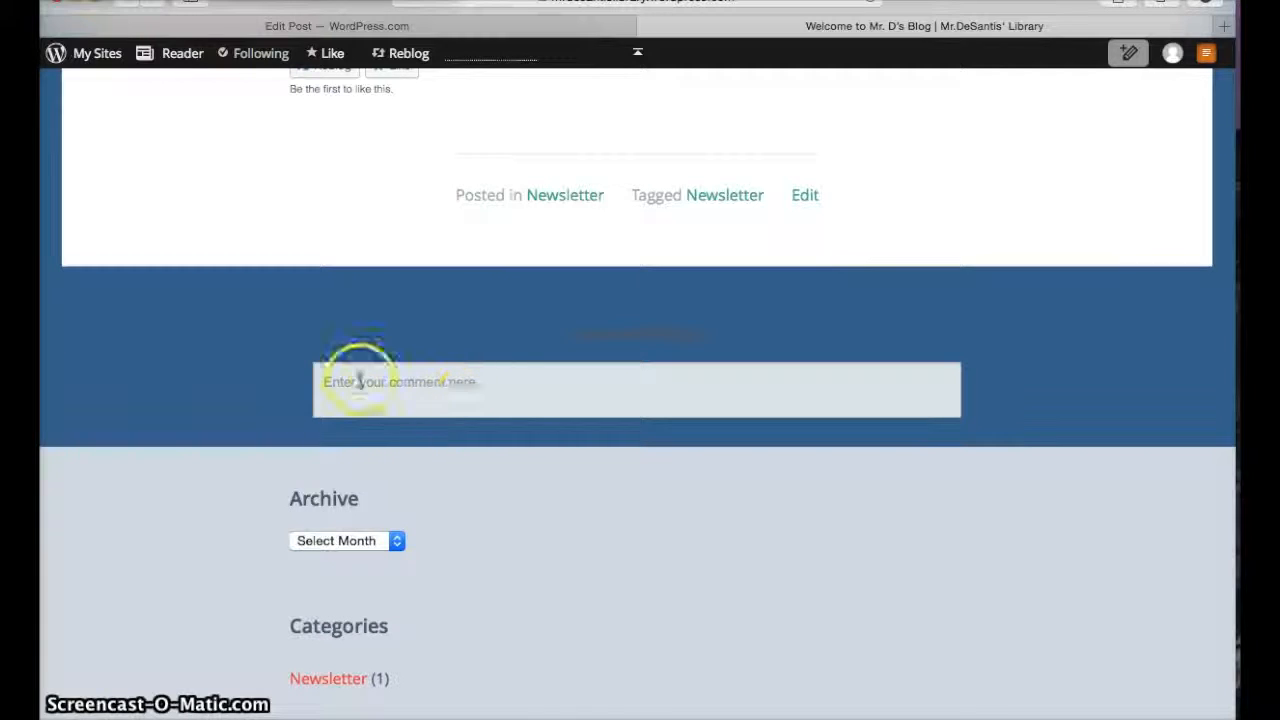
scroll(685, 512, "down", 5)
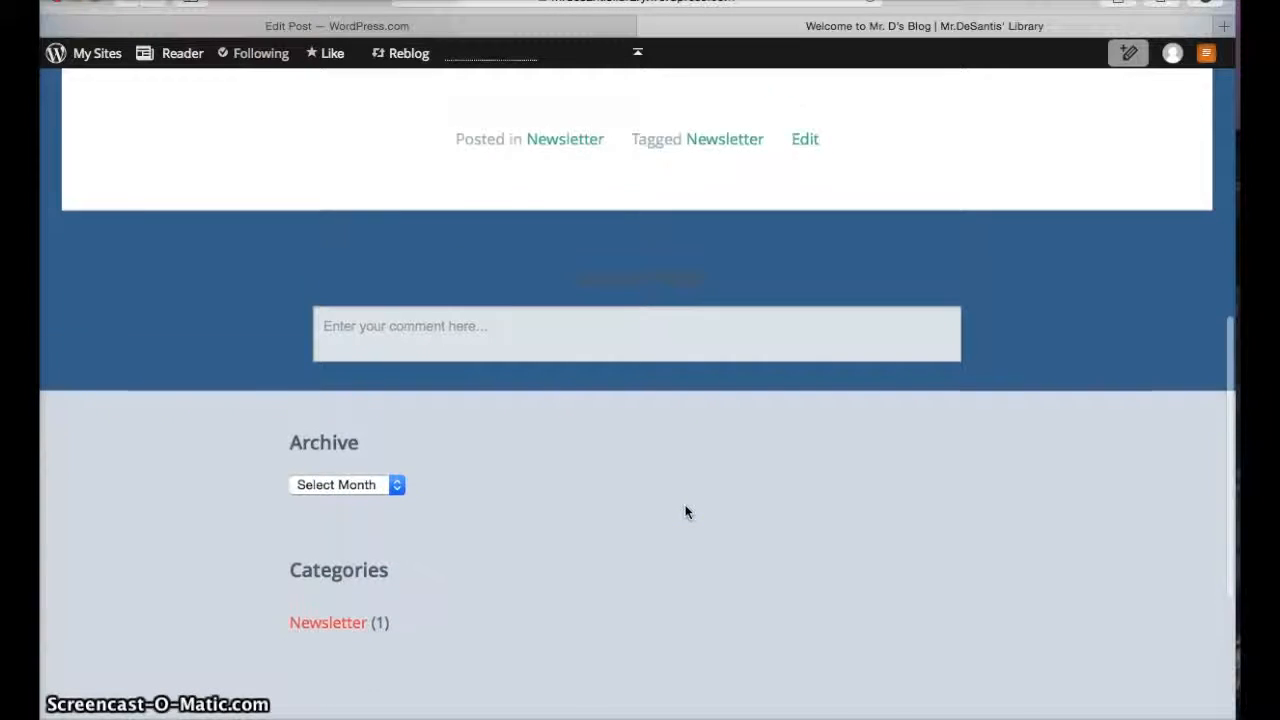
scroll(685, 512, "down", 1)
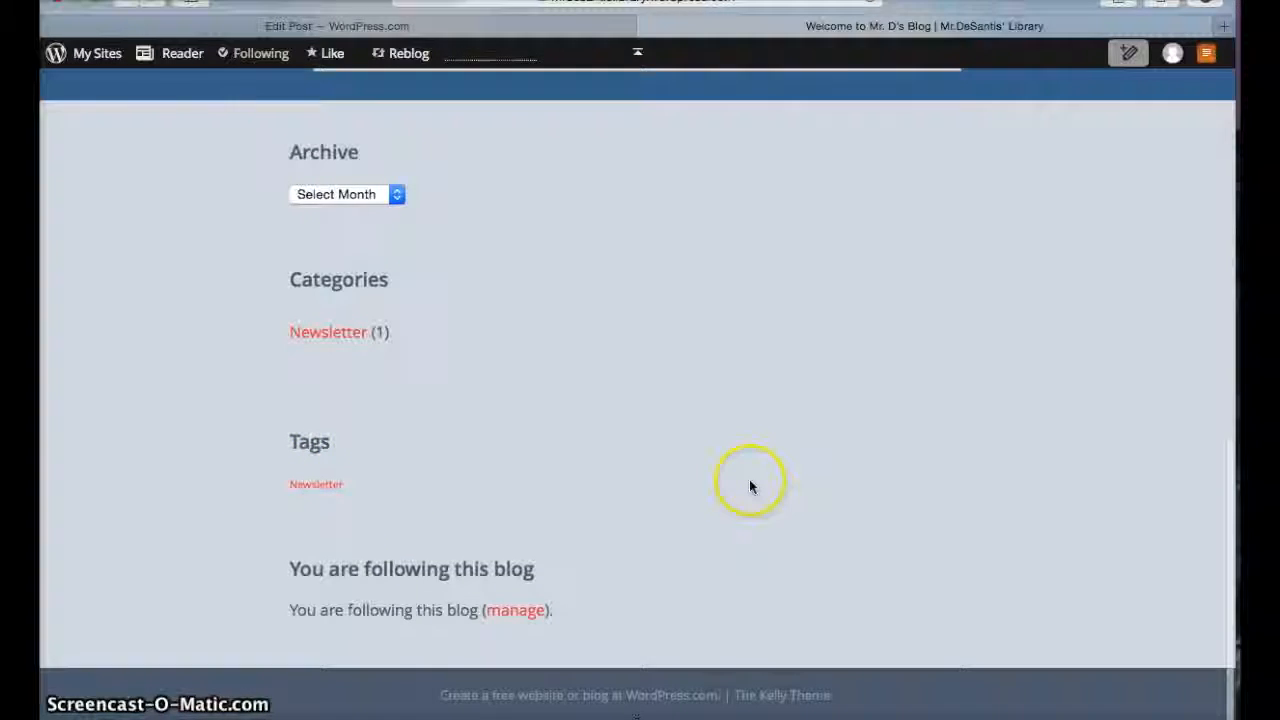
scroll(750, 486, "up", 5)
scroll(750, 486, "up", 15)
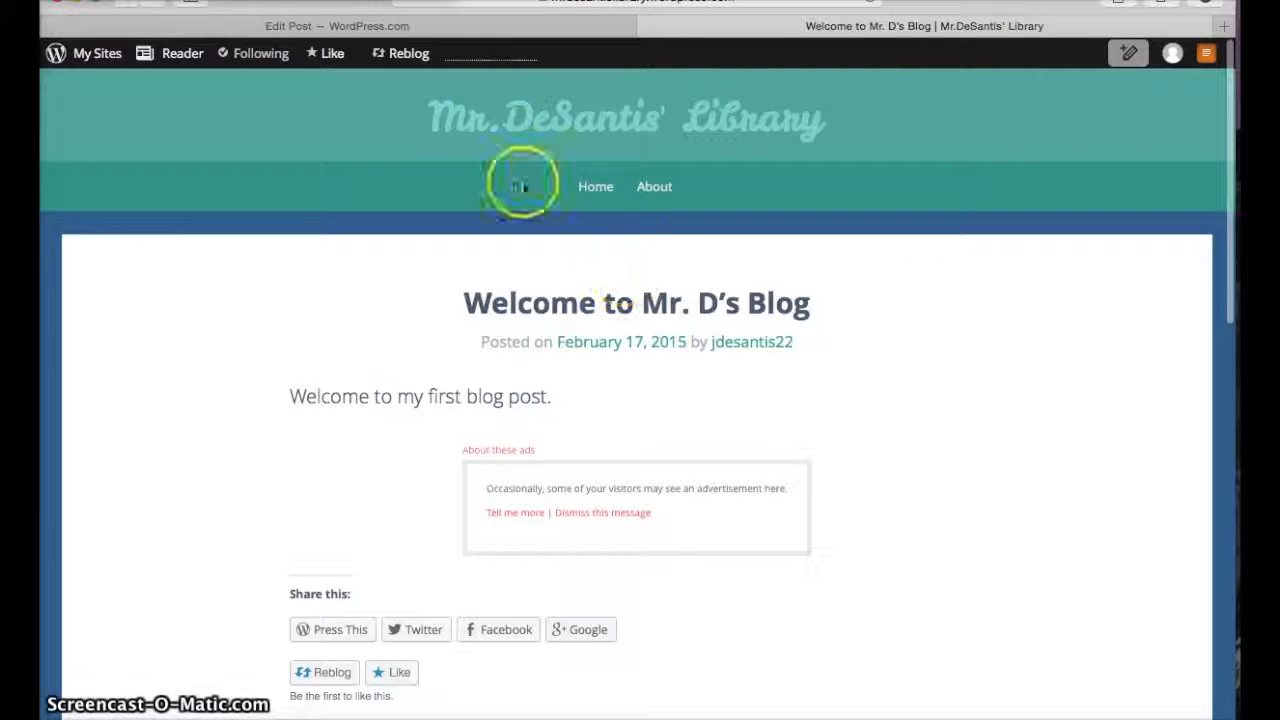
Open the site's home page to examine the post listing, then open the post again
left_click(492, 117)
left_click(868, 183)
scroll(976, 224, "down", 5)
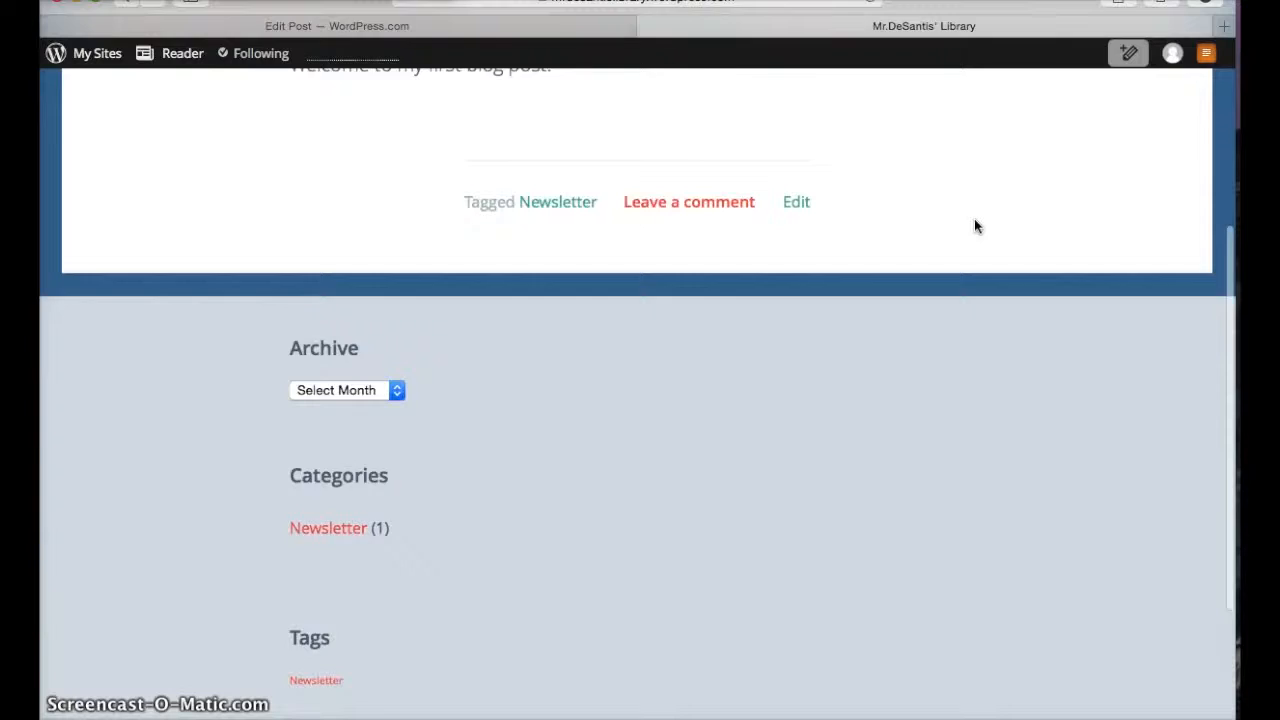
scroll(976, 224, "up", 5)
scroll(943, 340, "up", 1)
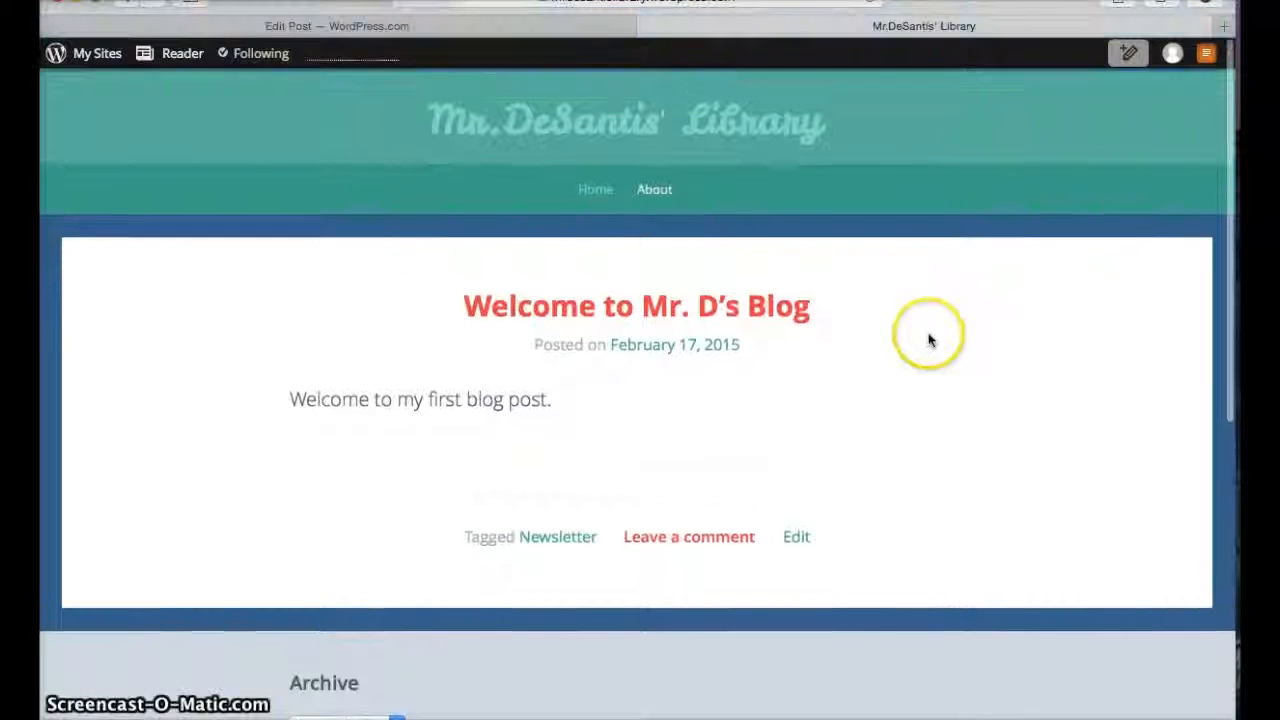
left_click(628, 309)
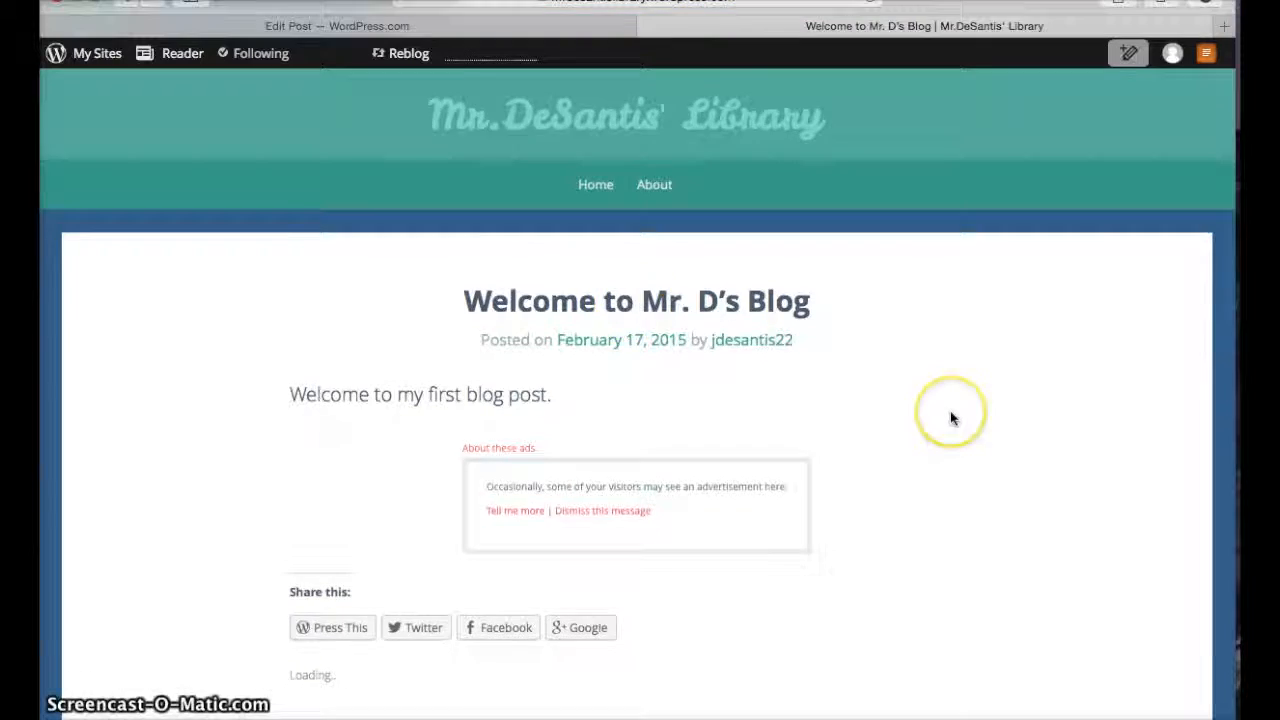
scroll(951, 417, "down", 5)
scroll(951, 417, "up", 5)
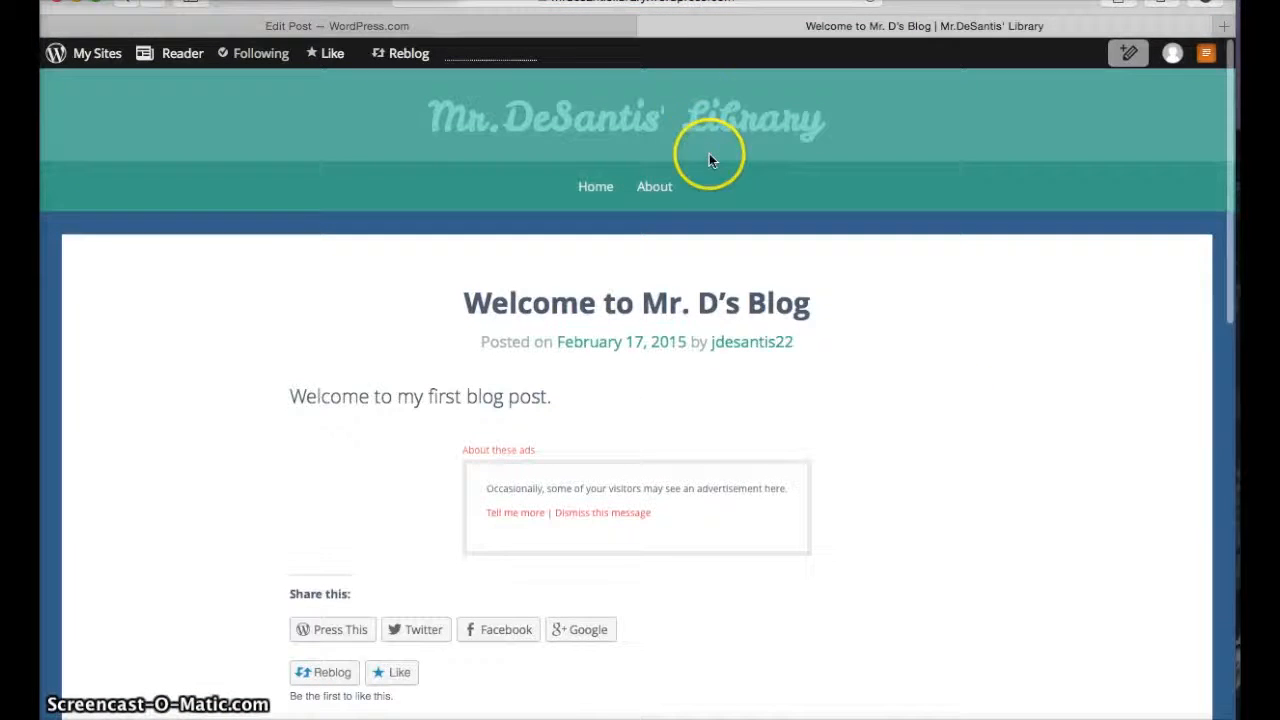
Return to the editor tab, dismiss the publish notice, and open the My Sites dashboard closing its welcome banner
left_click(648, 31)
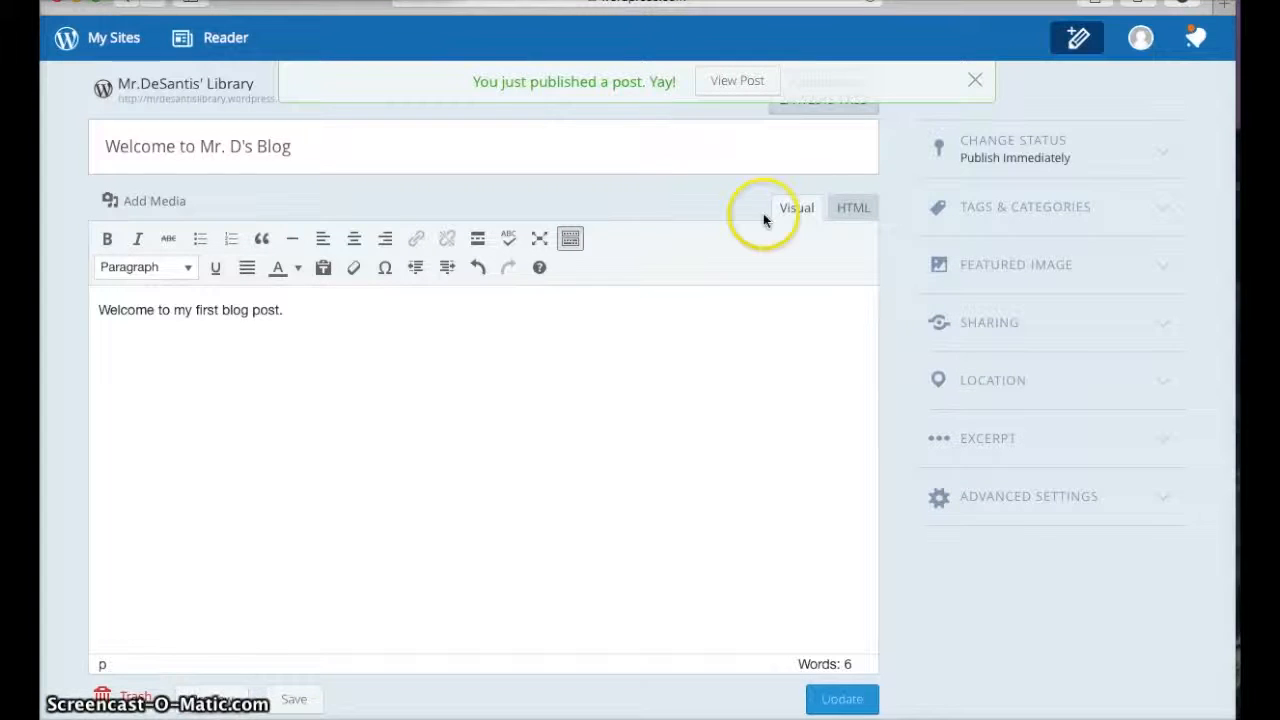
left_click(975, 82)
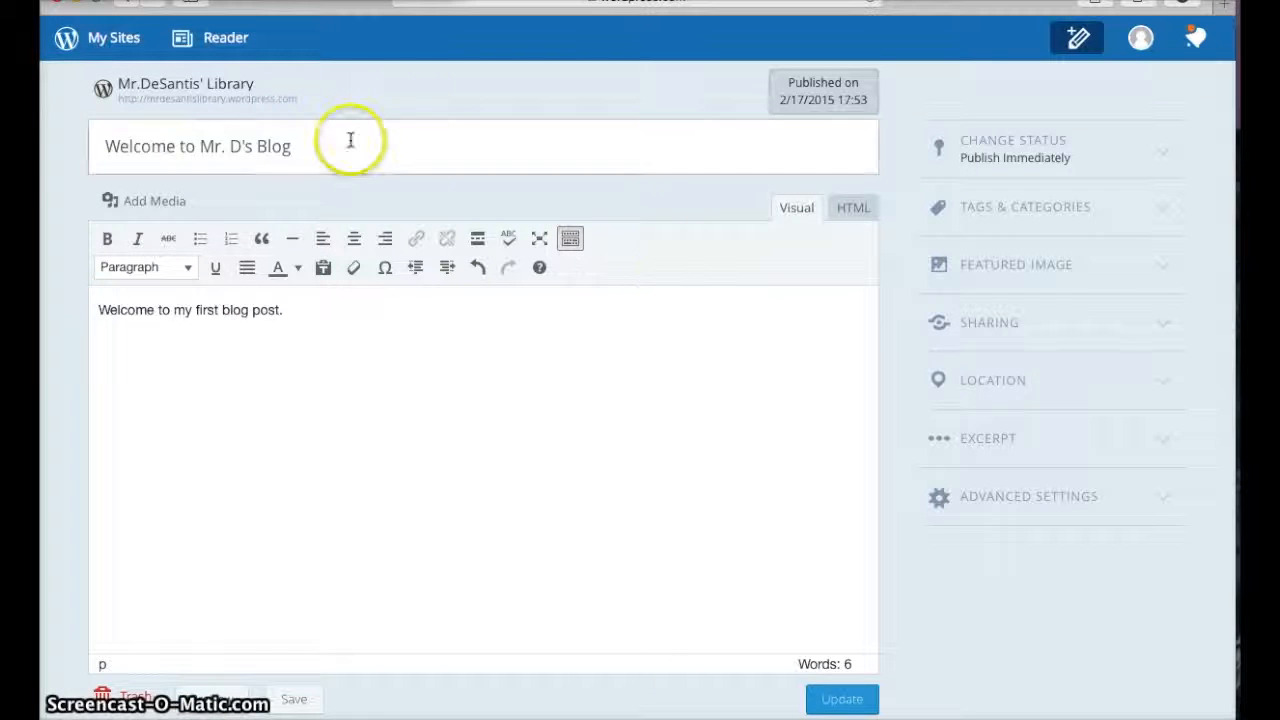
left_click(104, 42)
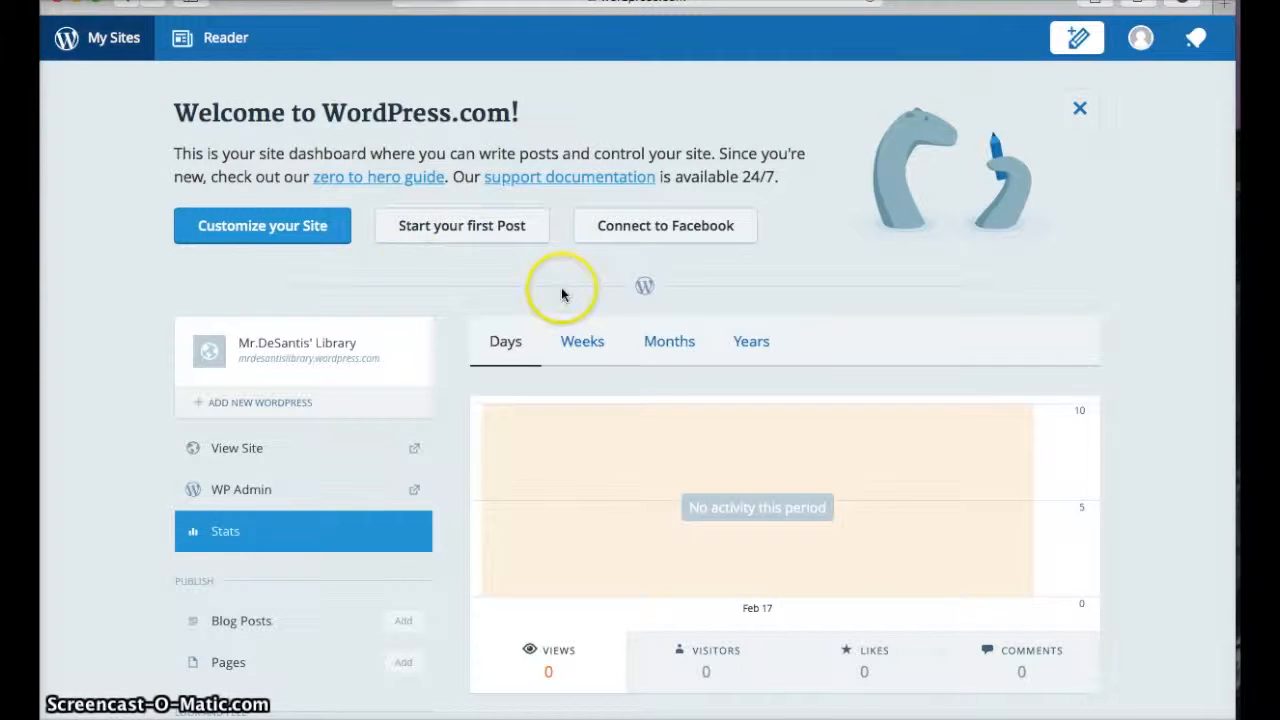
left_click(1080, 112)
Open the site's Blog Posts list and check its Drafts and Published tabs
scroll(1152, 130, "down", 1)
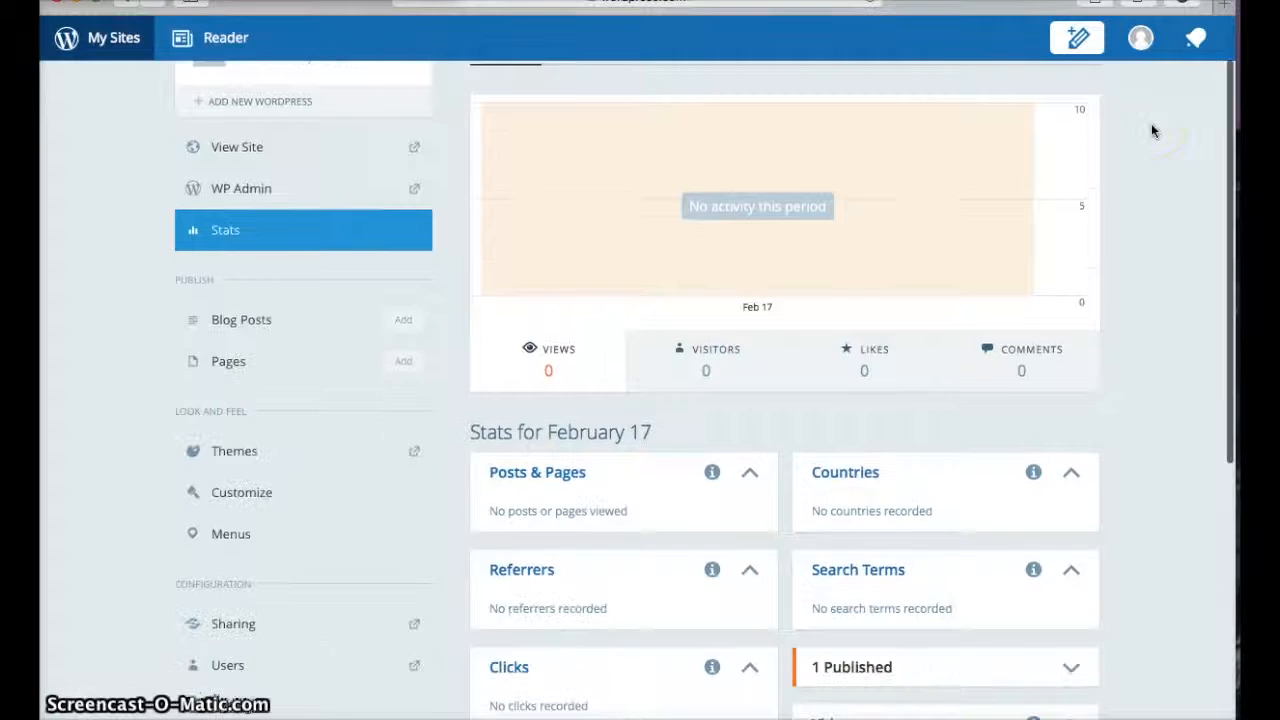
scroll(1151, 125, "up", 1)
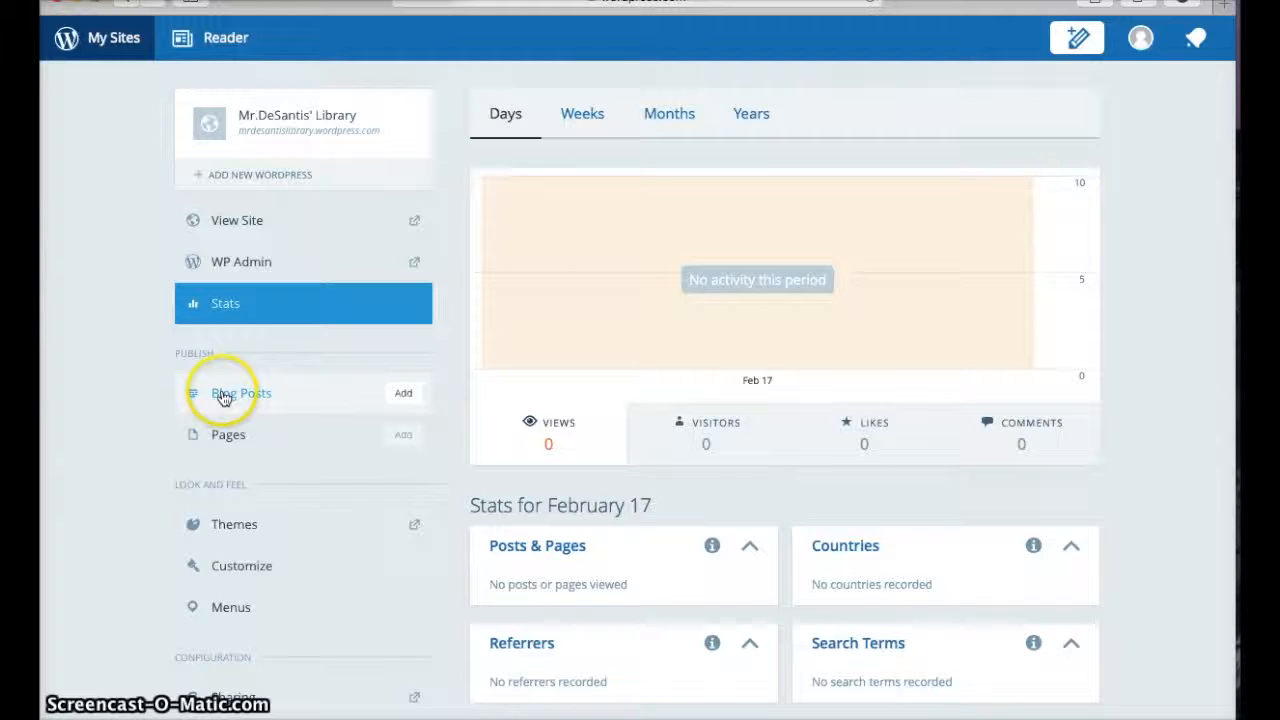
scroll(143, 363, "down", 2)
scroll(143, 365, "up", 1)
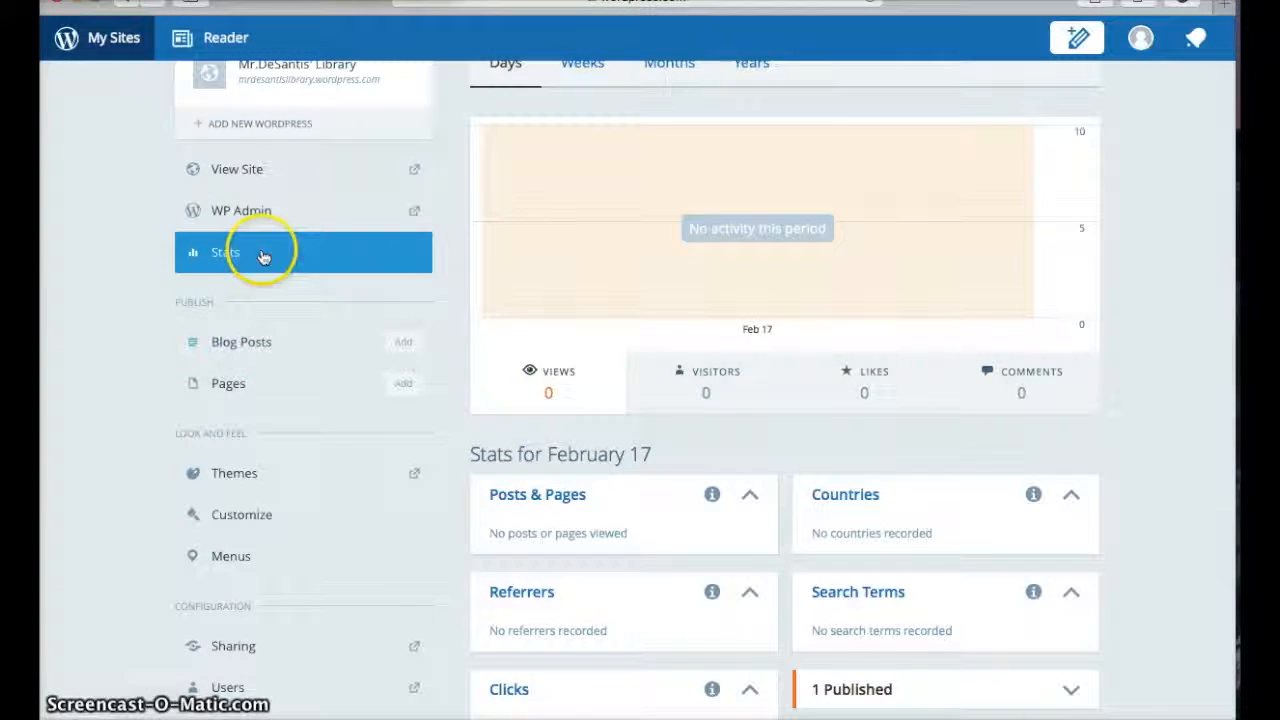
left_click(251, 348)
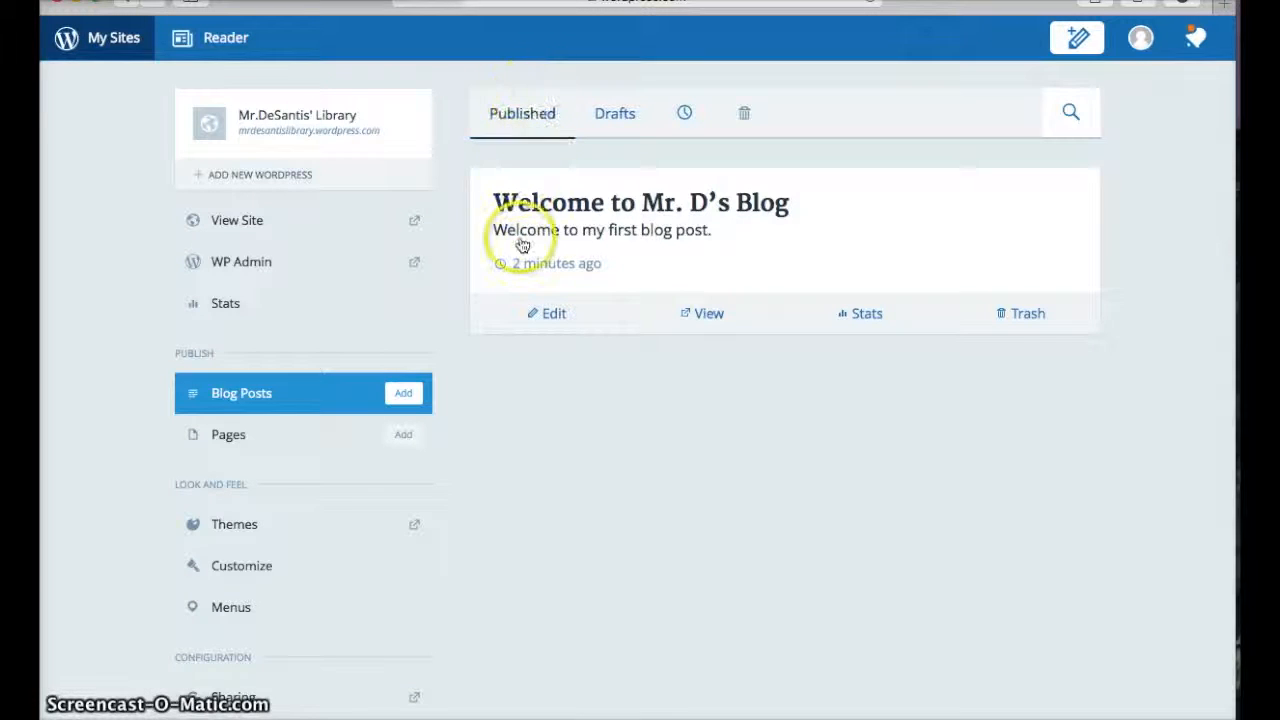
left_click(610, 118)
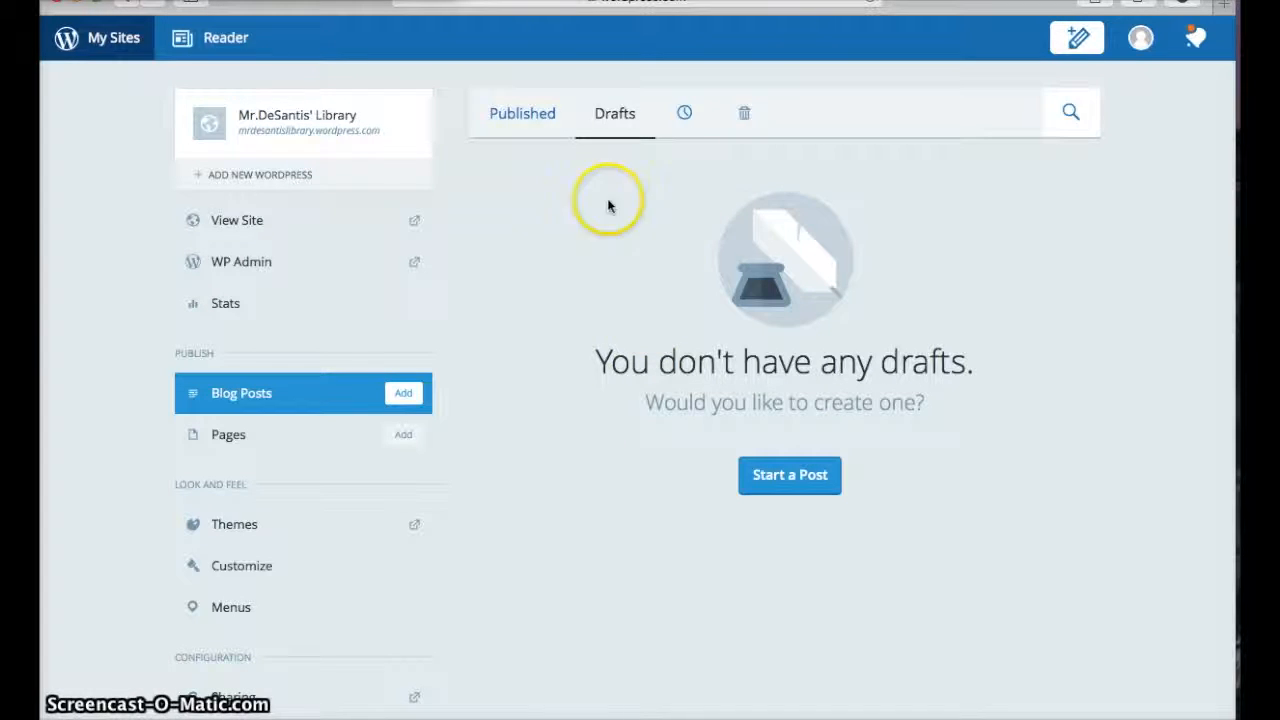
left_click(518, 118)
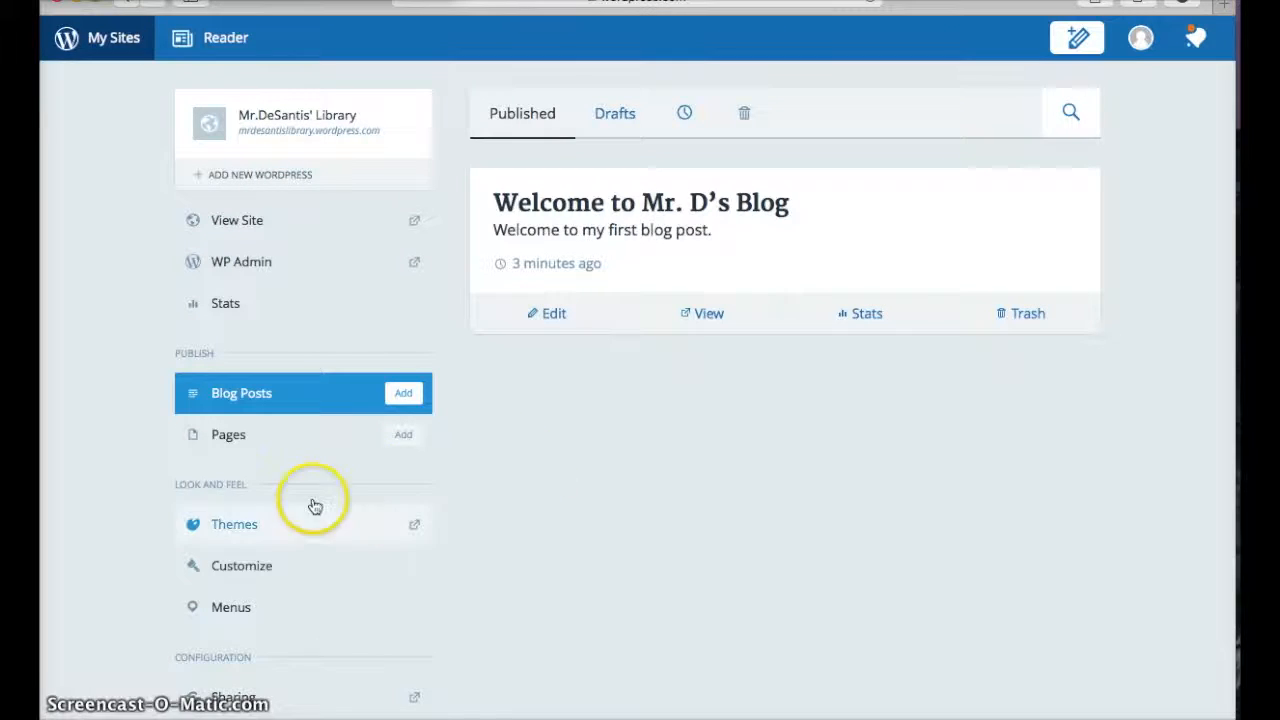
Open the site's About page for editing and delete its sample text
left_click(215, 436)
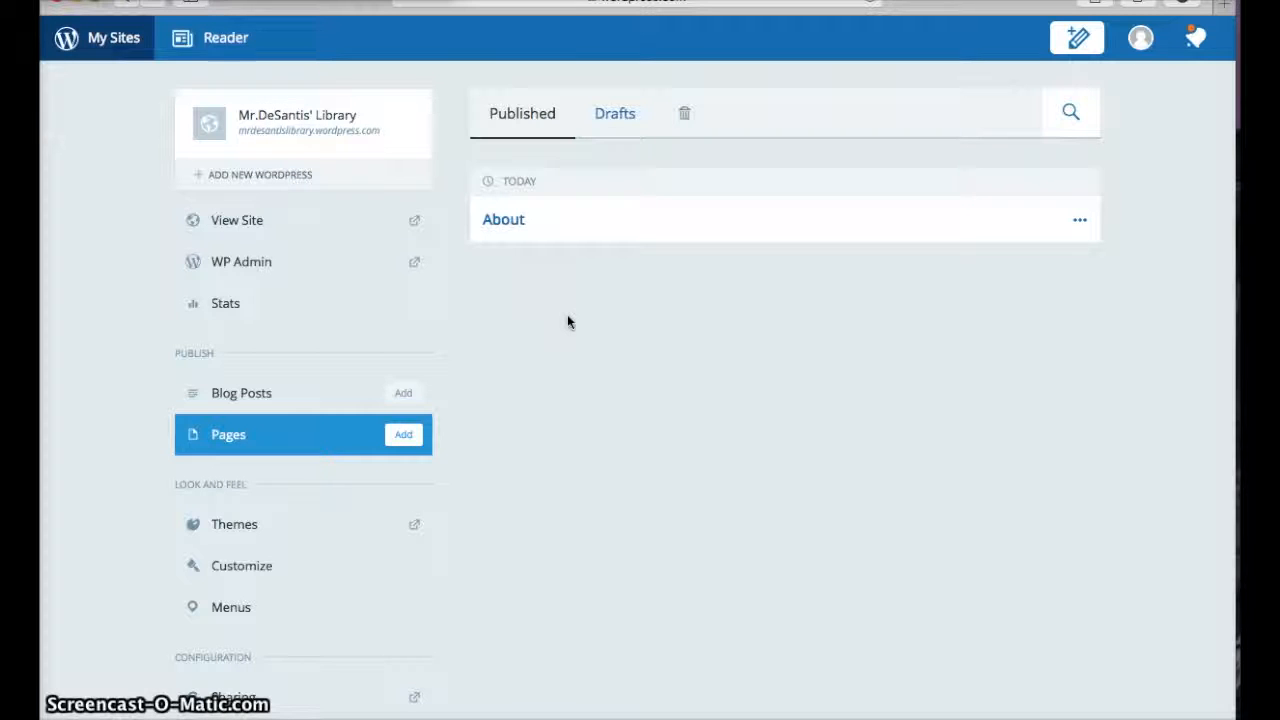
left_click(500, 221)
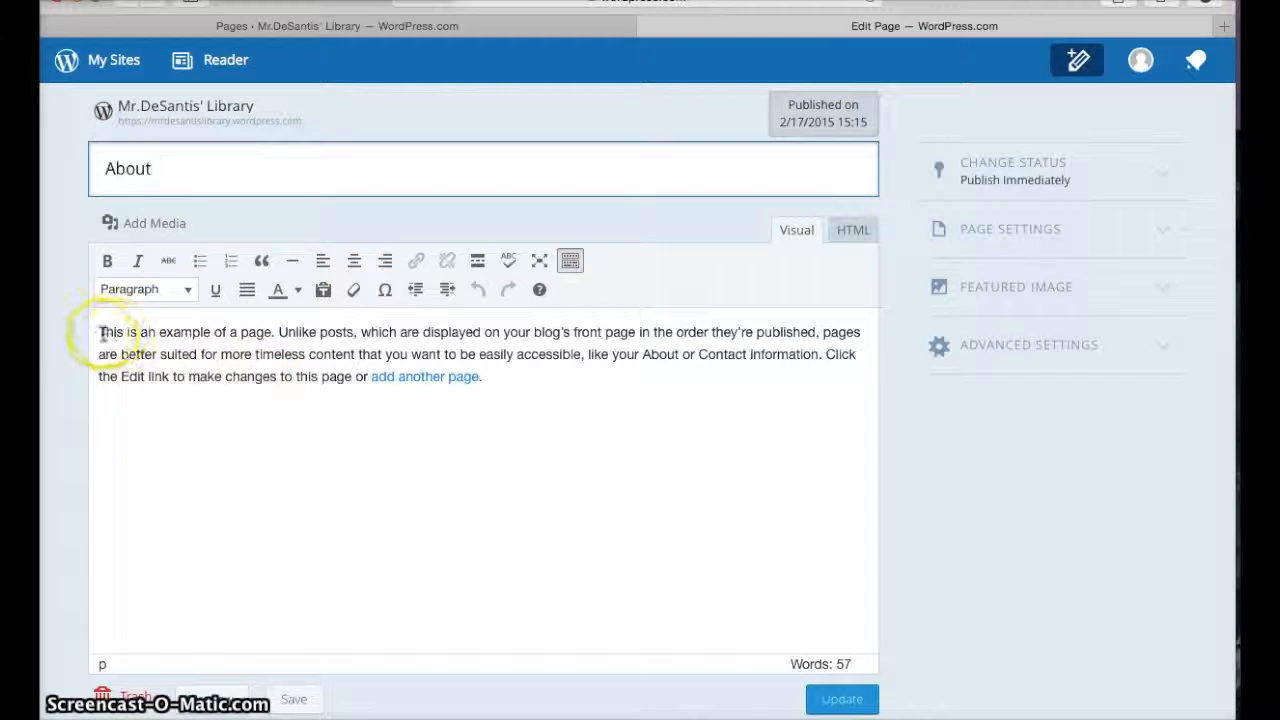
left_click_drag(96, 334, 523, 388)
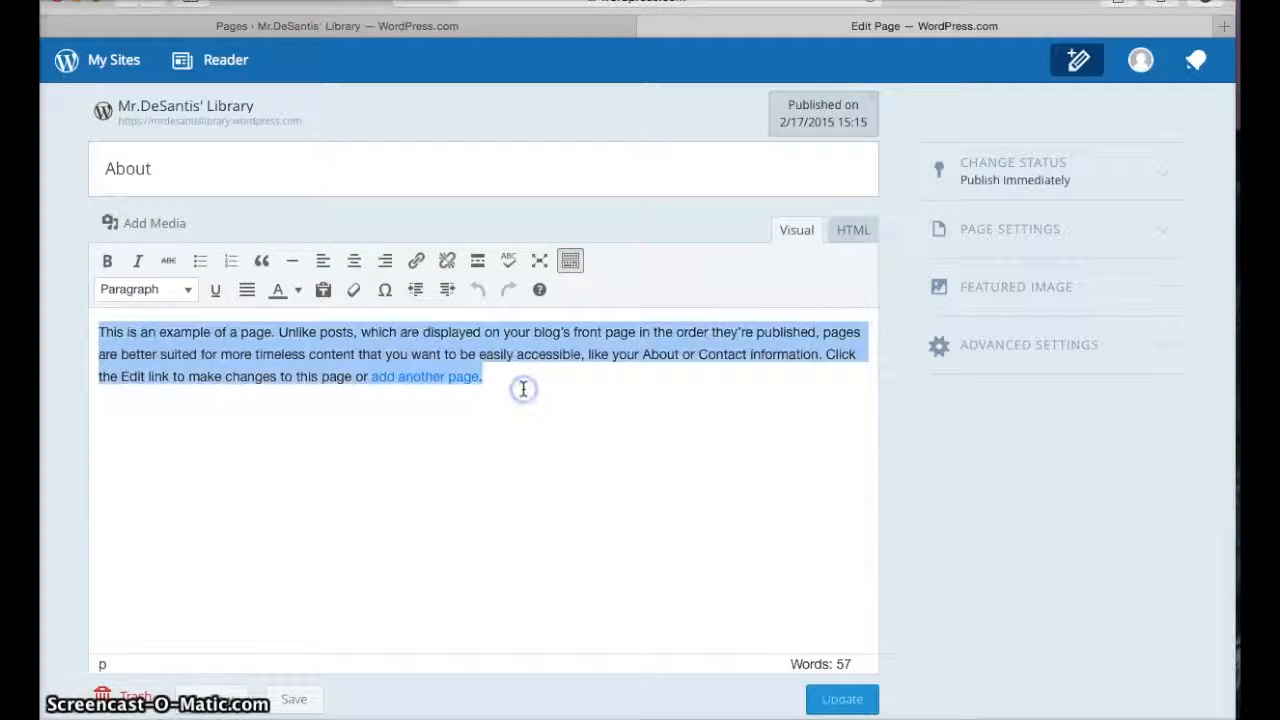
key("BackSpace")
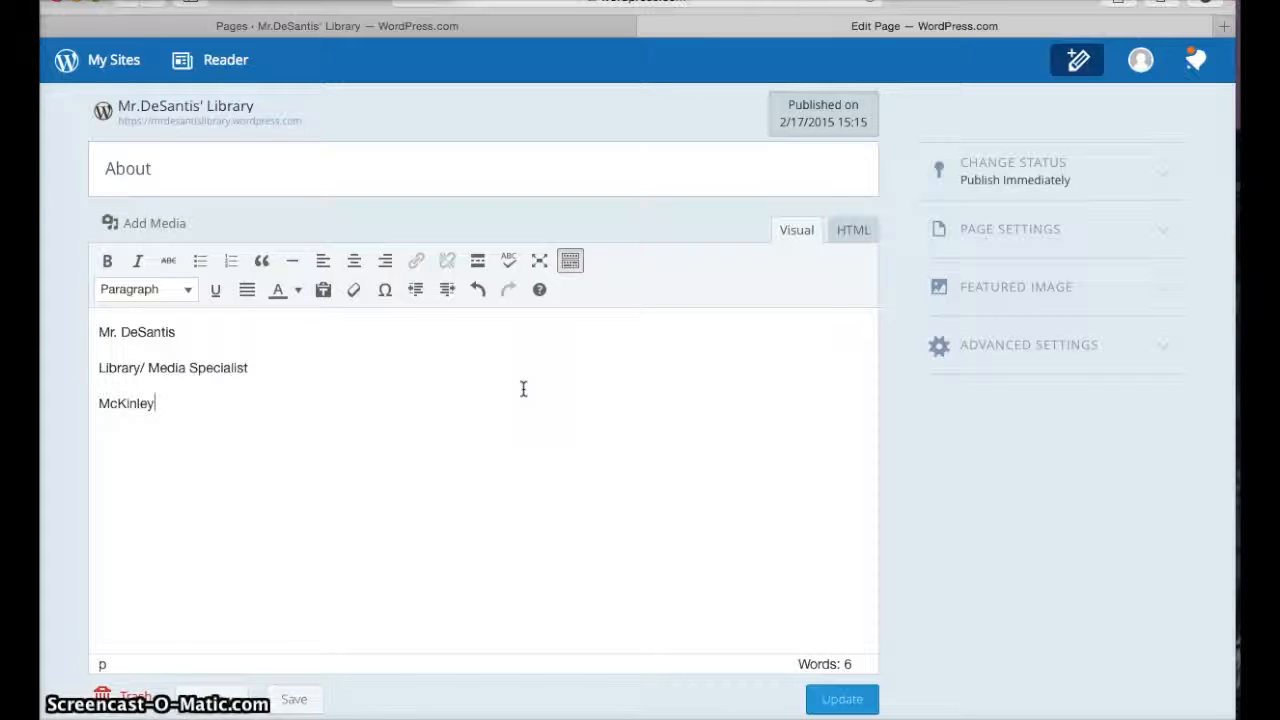
Write the teacher's name, Library/ Media Specialist and McKinley-Brighton Elementary School on the About page, then update it
key("BackSpace")
type("Brighton Elementary")
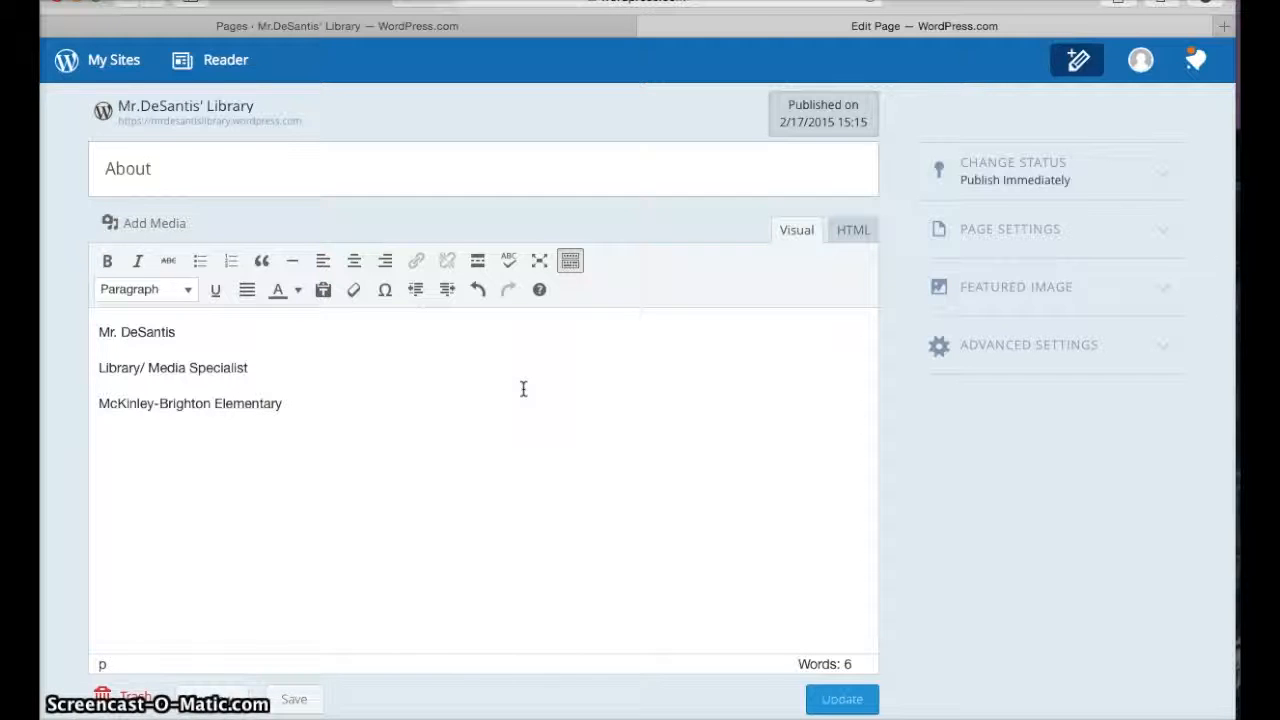
type(" Scho")
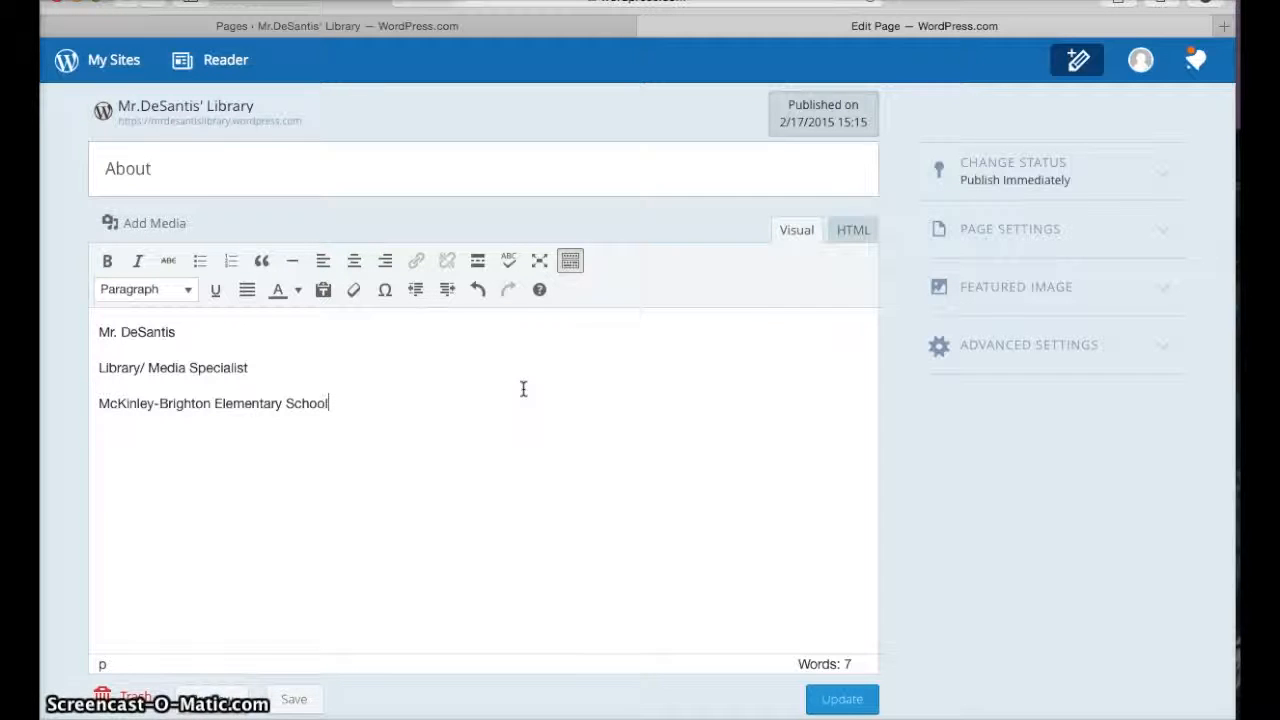
type("ol")
key("Return")
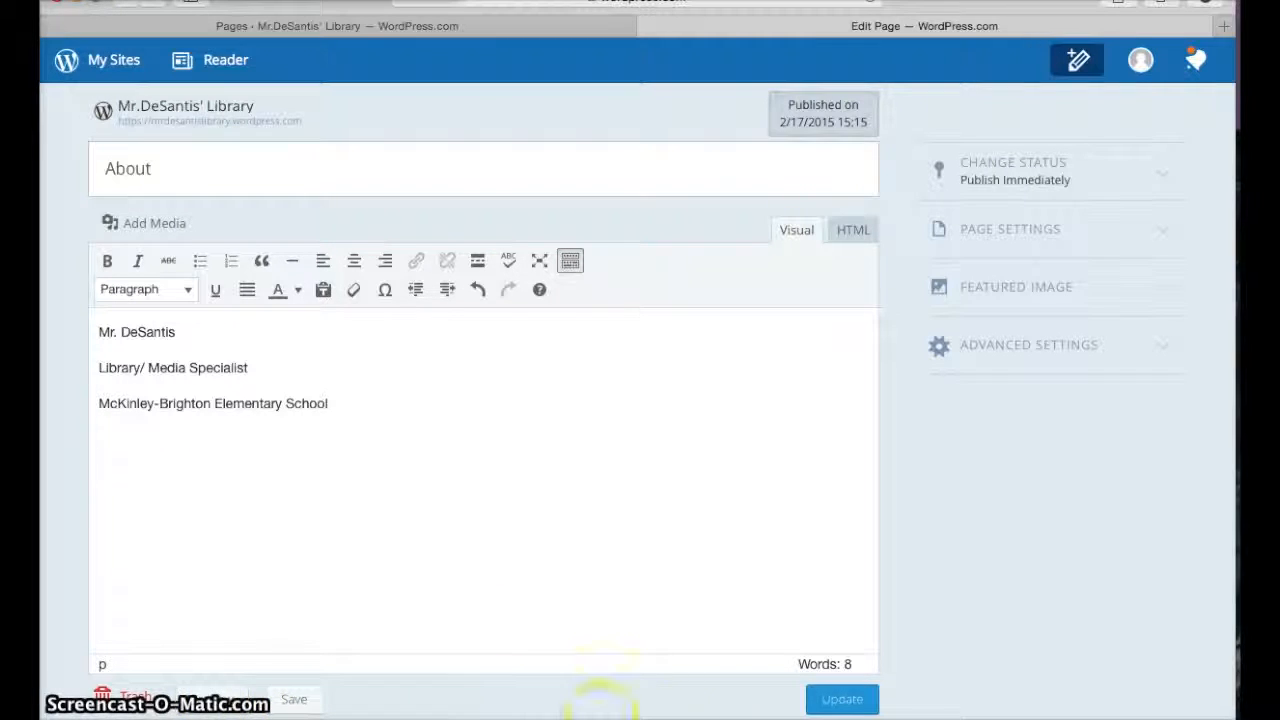
left_click(852, 703)
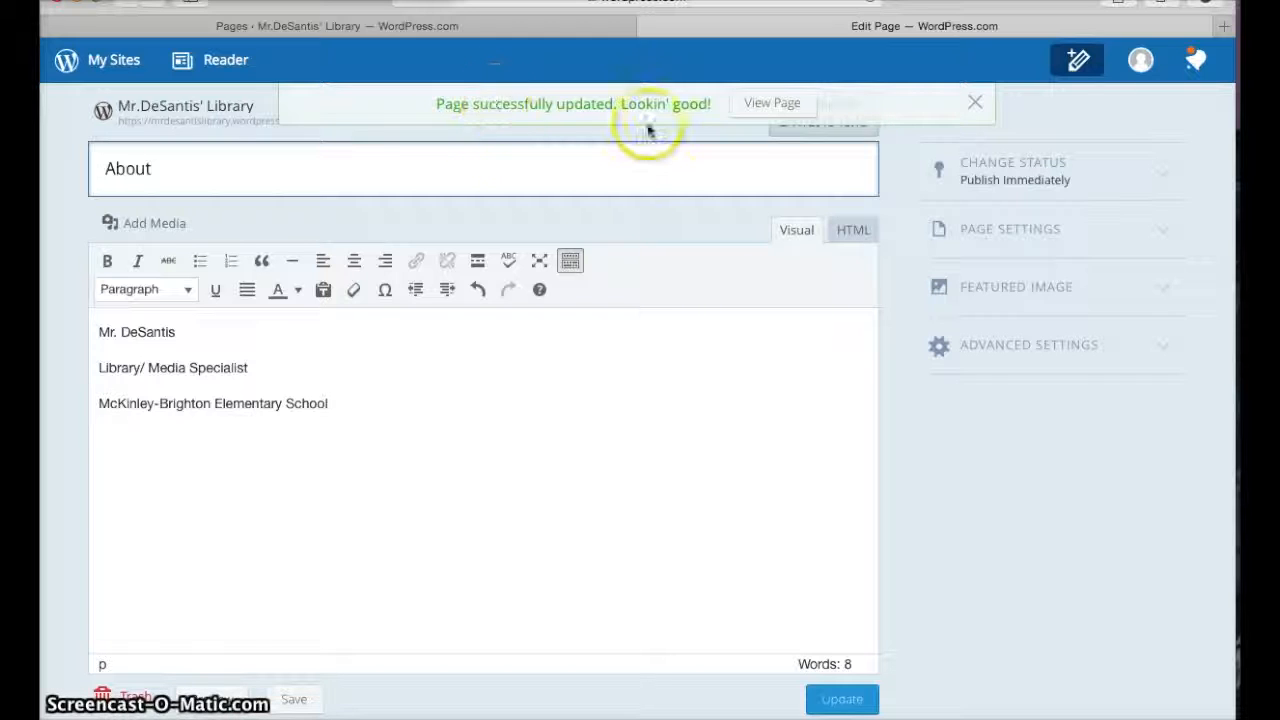
View the updated About page on the site, switching between the Home and About pages
left_click(767, 104)
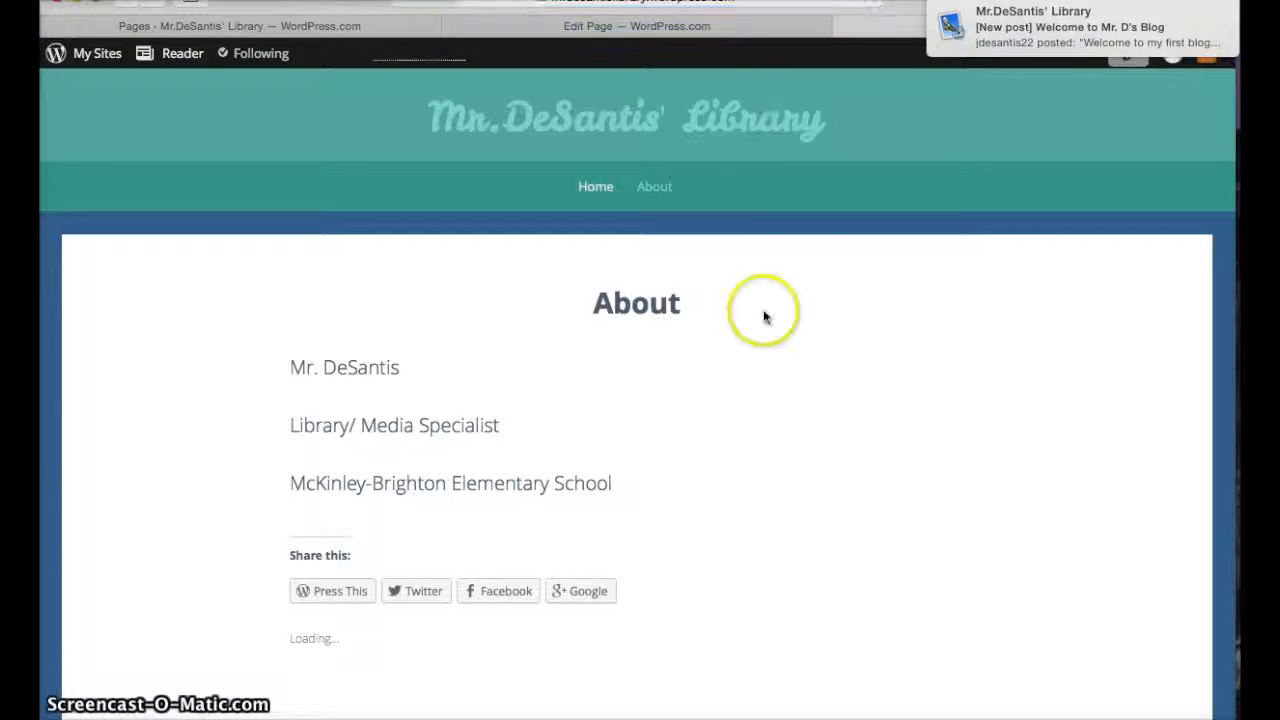
left_click(595, 190)
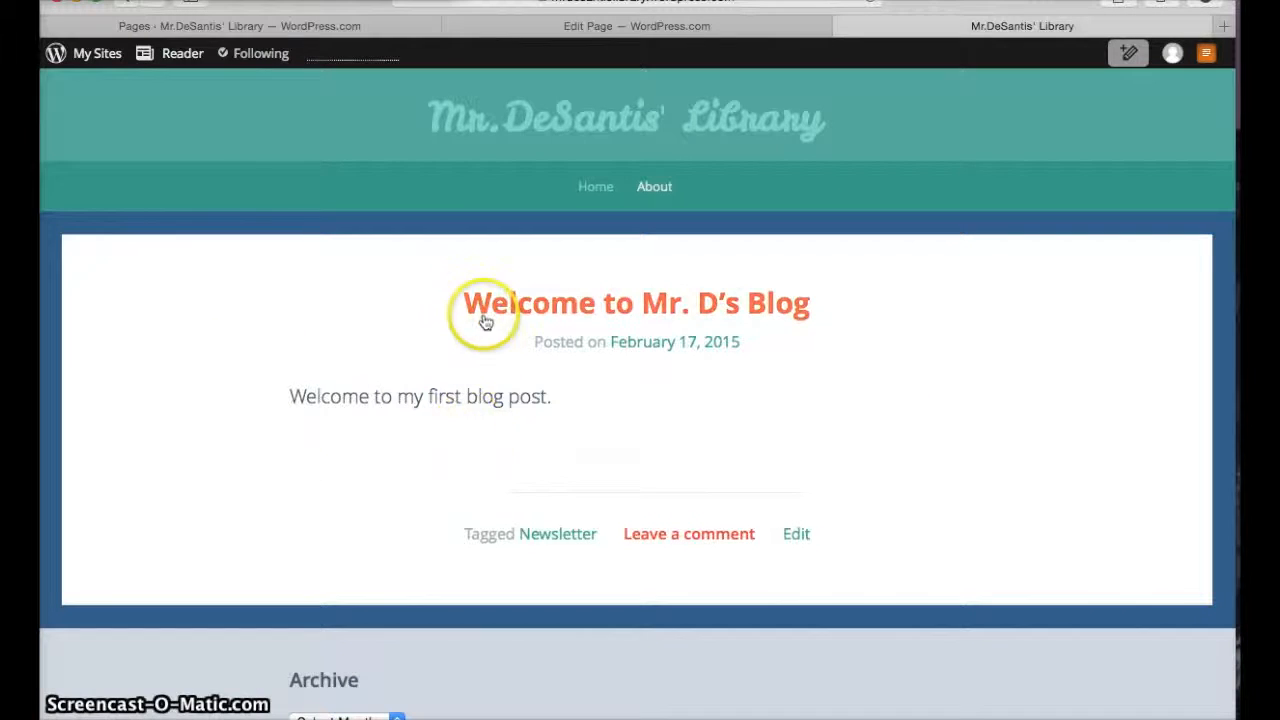
left_click(653, 192)
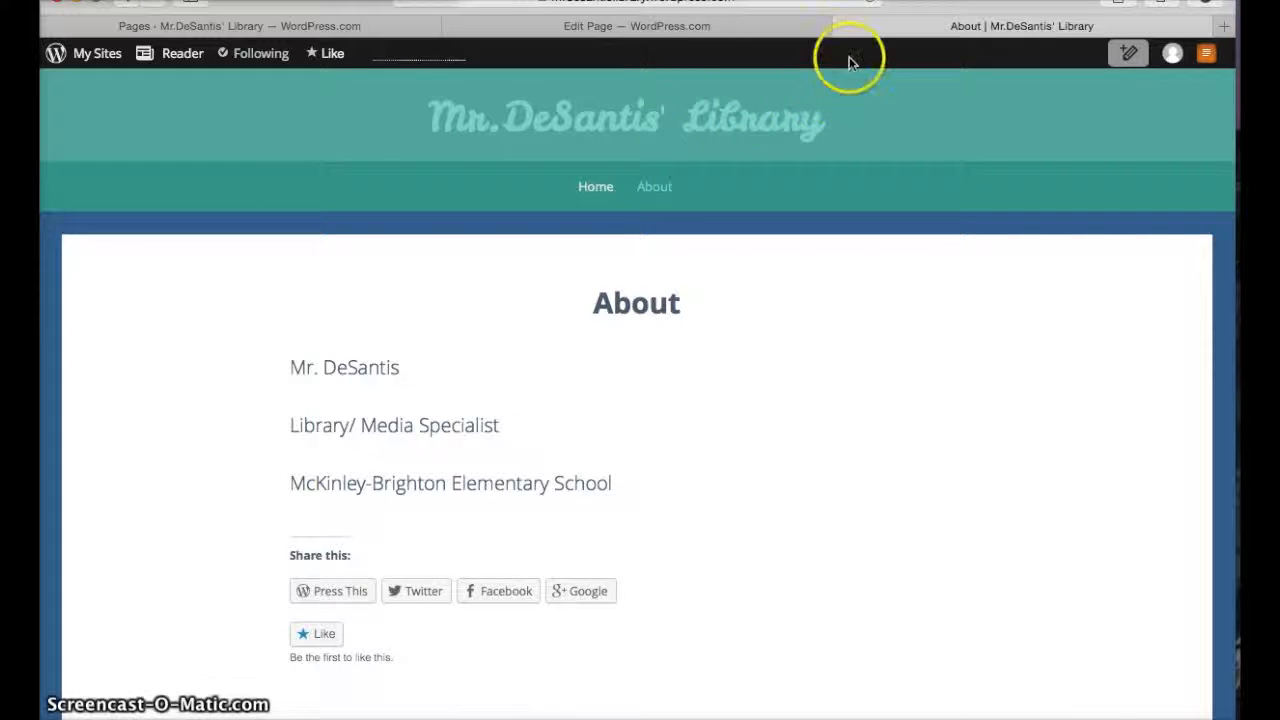
left_click(844, 27)
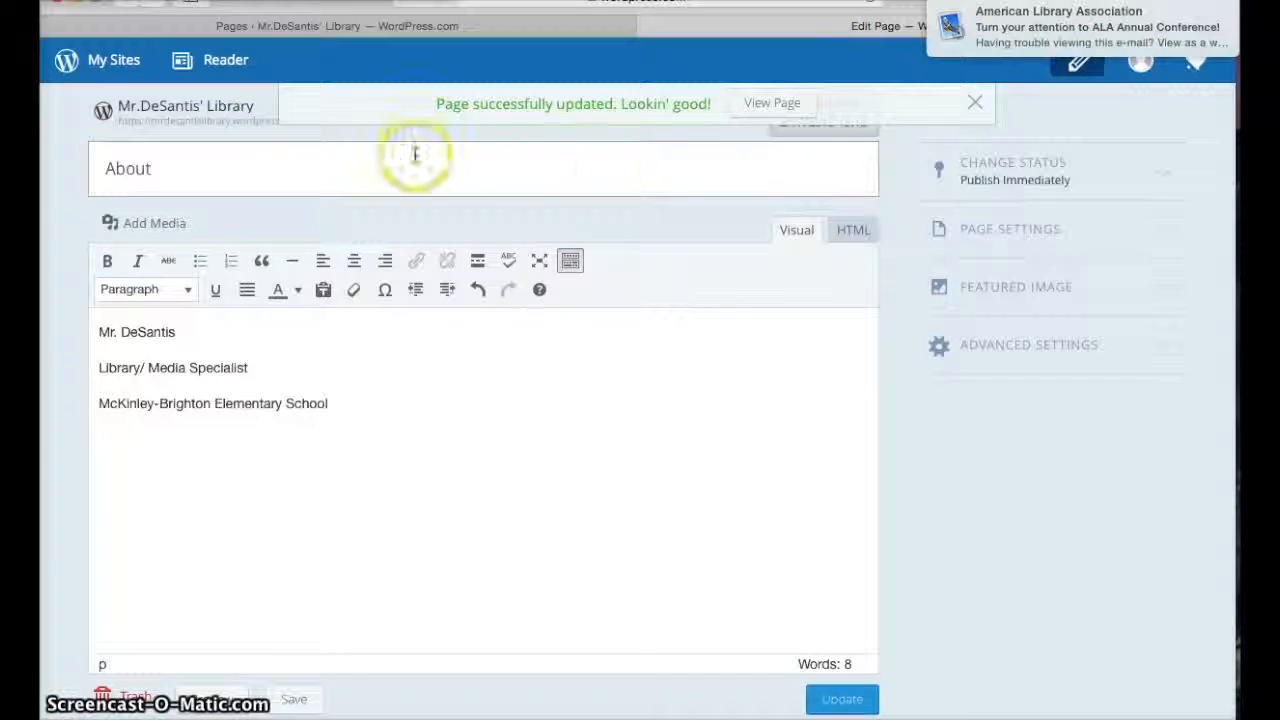
Return to the dashboard and start a new page titled Library Resources
left_click(967, 106)
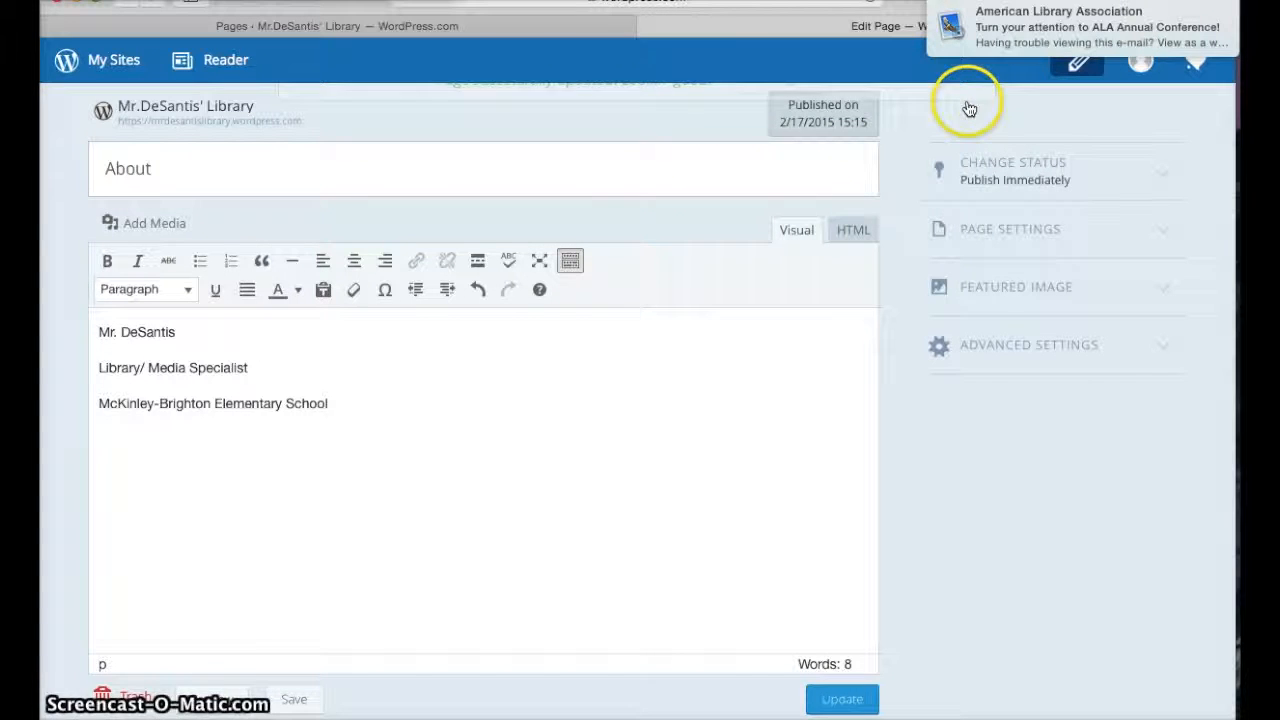
left_click(648, 27)
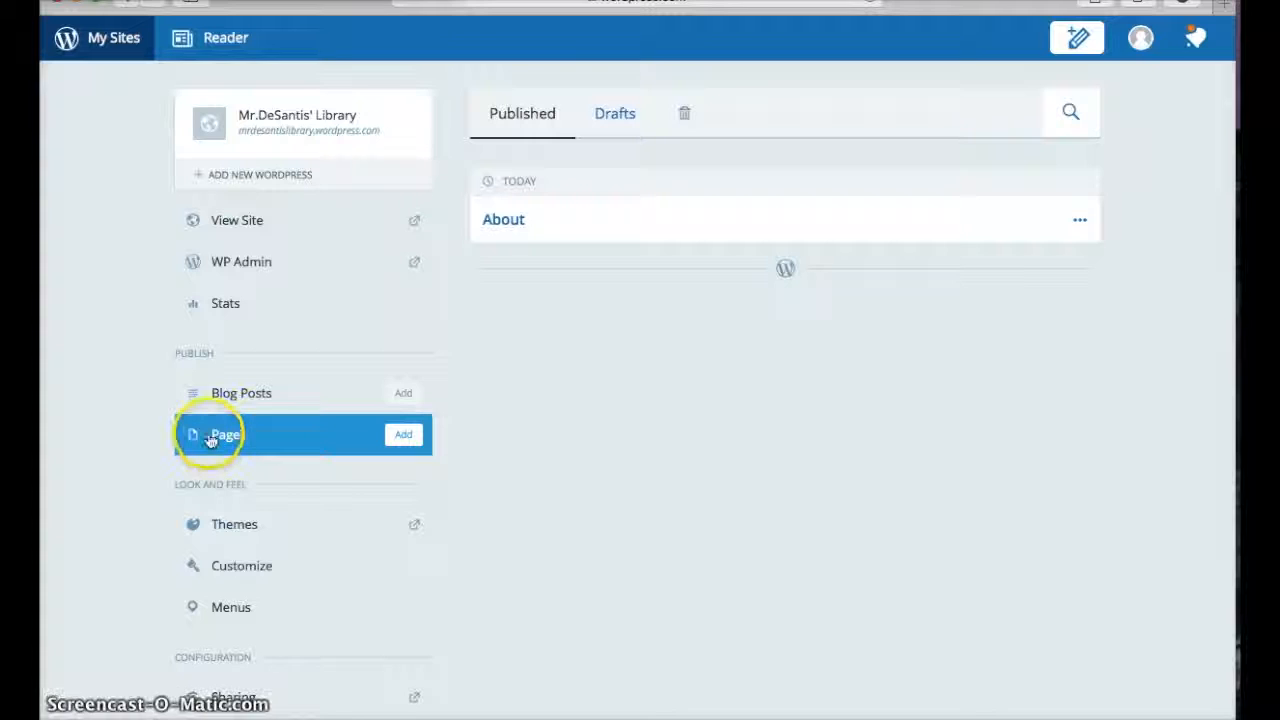
left_click(408, 436)
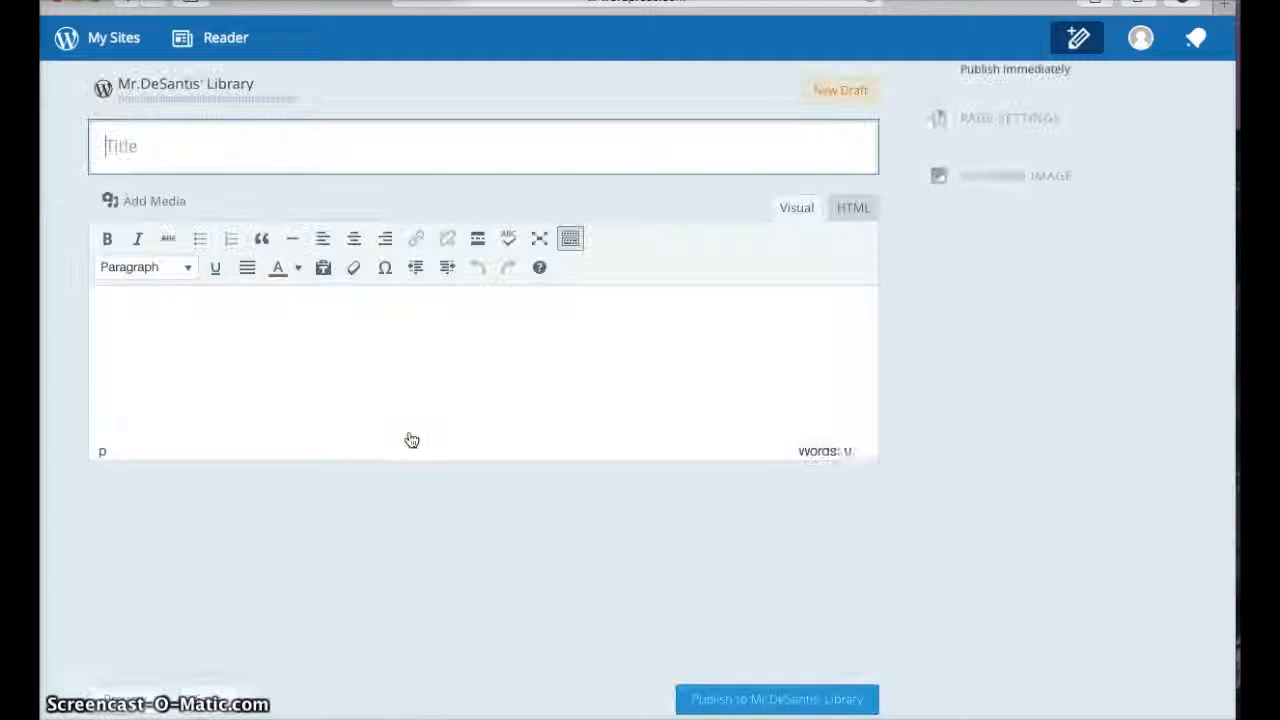
left_click(241, 325)
type("Library Resources")
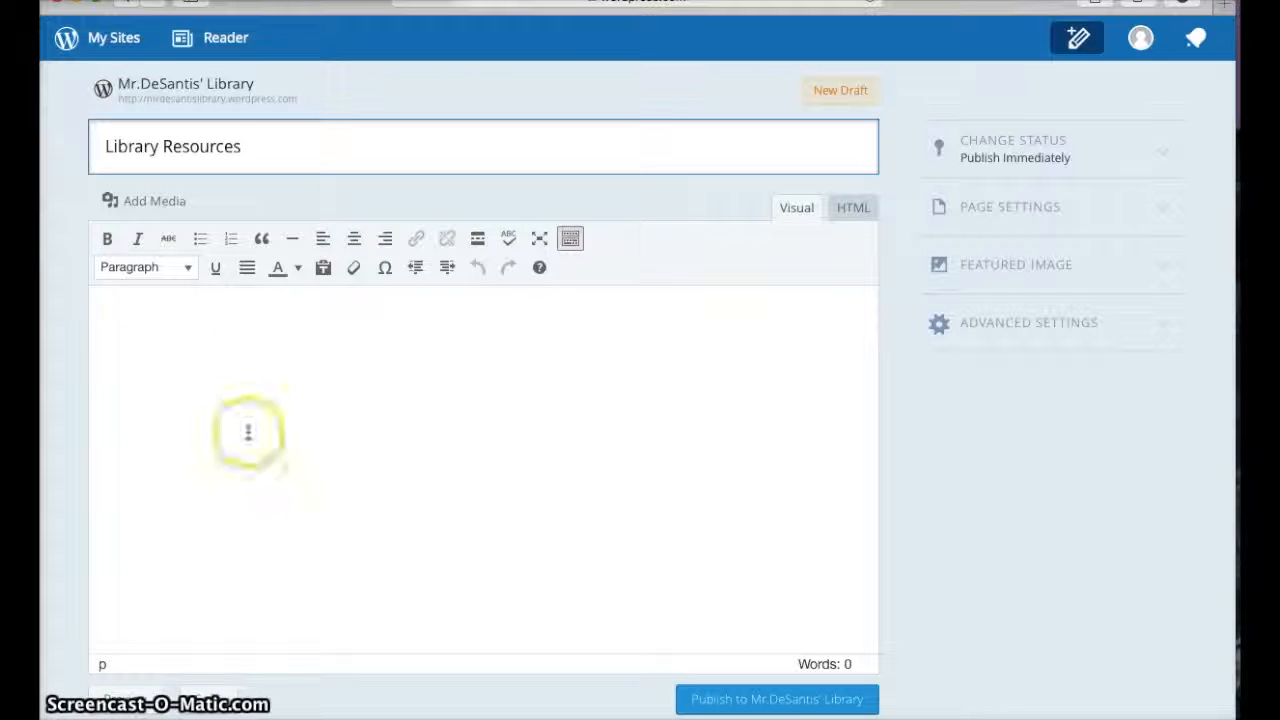
left_click(189, 355)
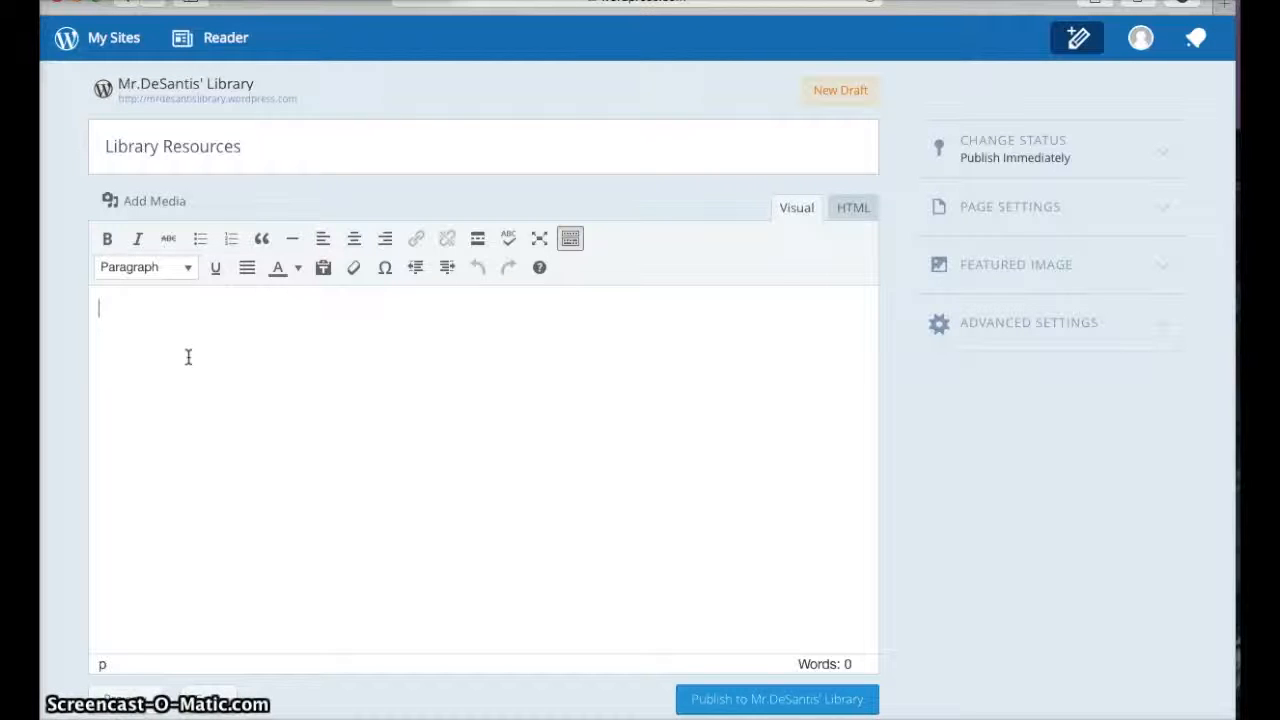
type("www")
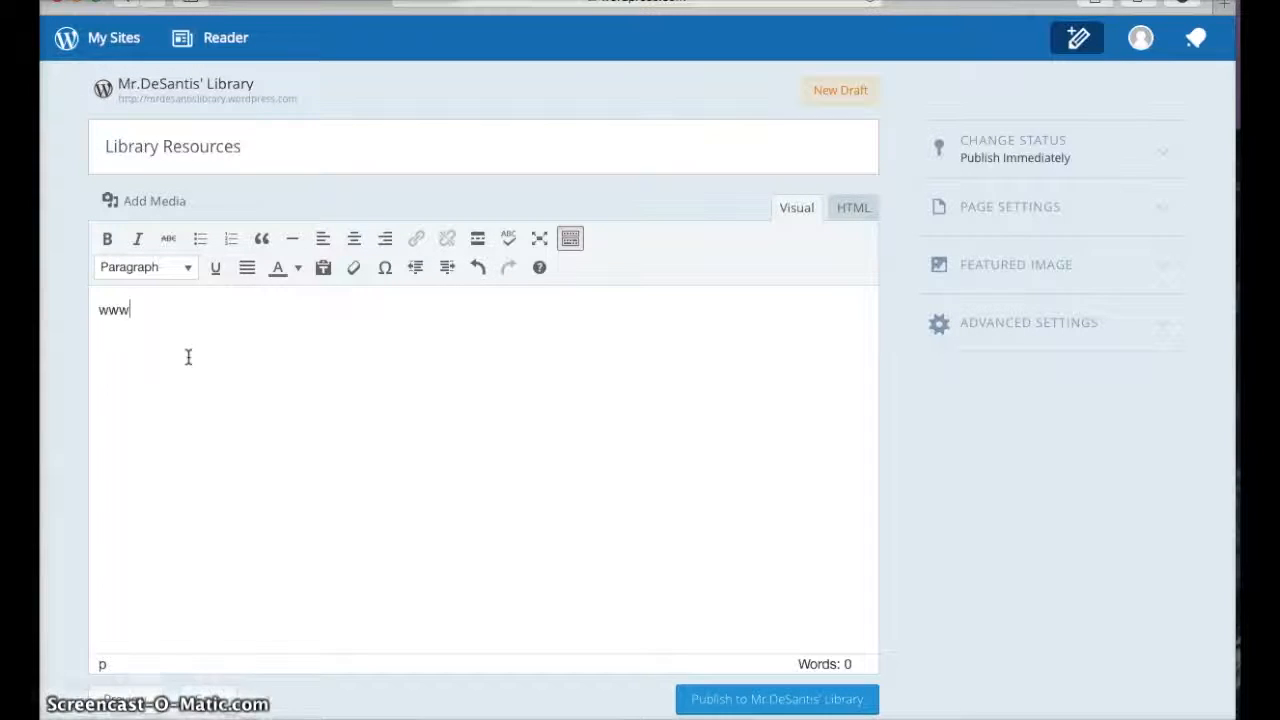
type(".bra")
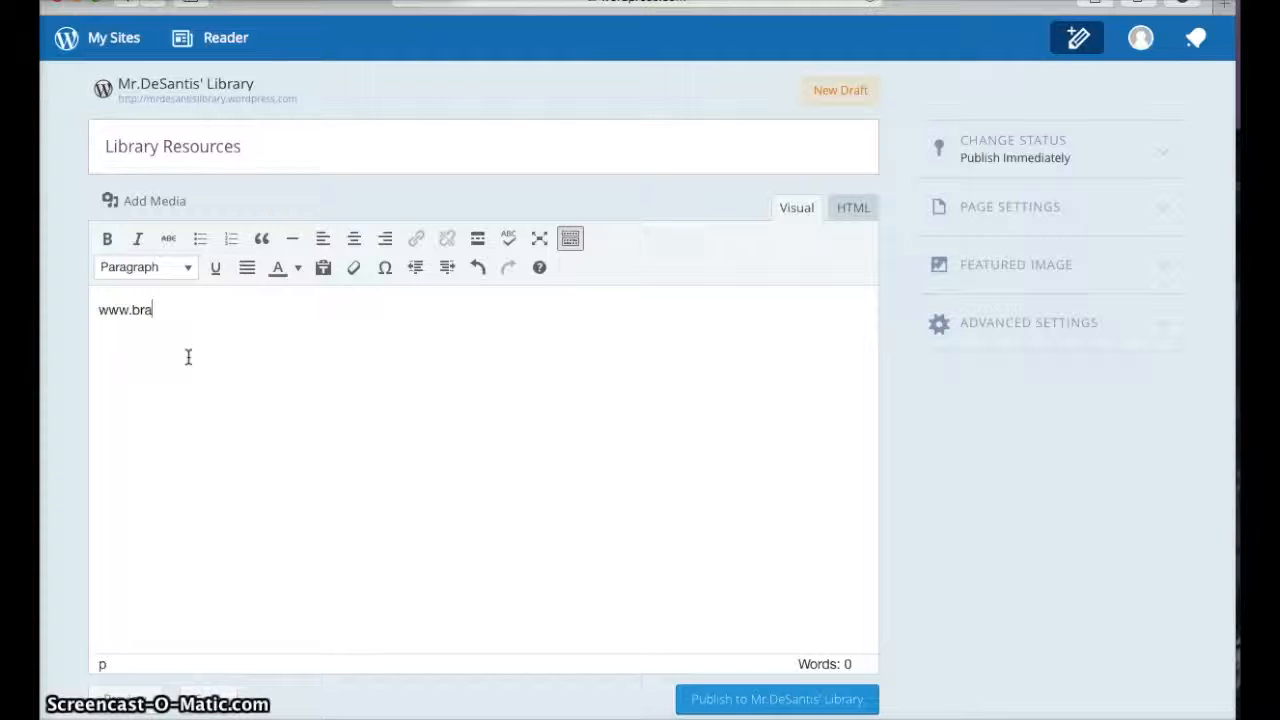
type("inpop.com")
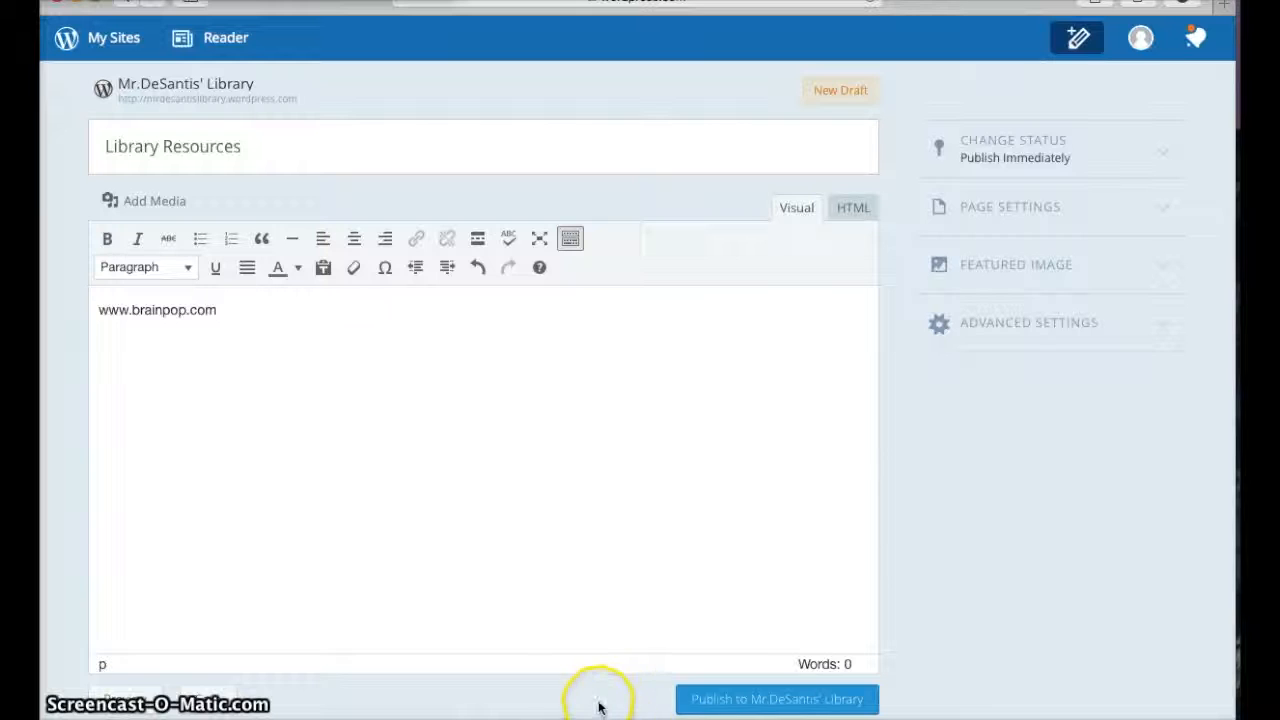
left_click(818, 705)
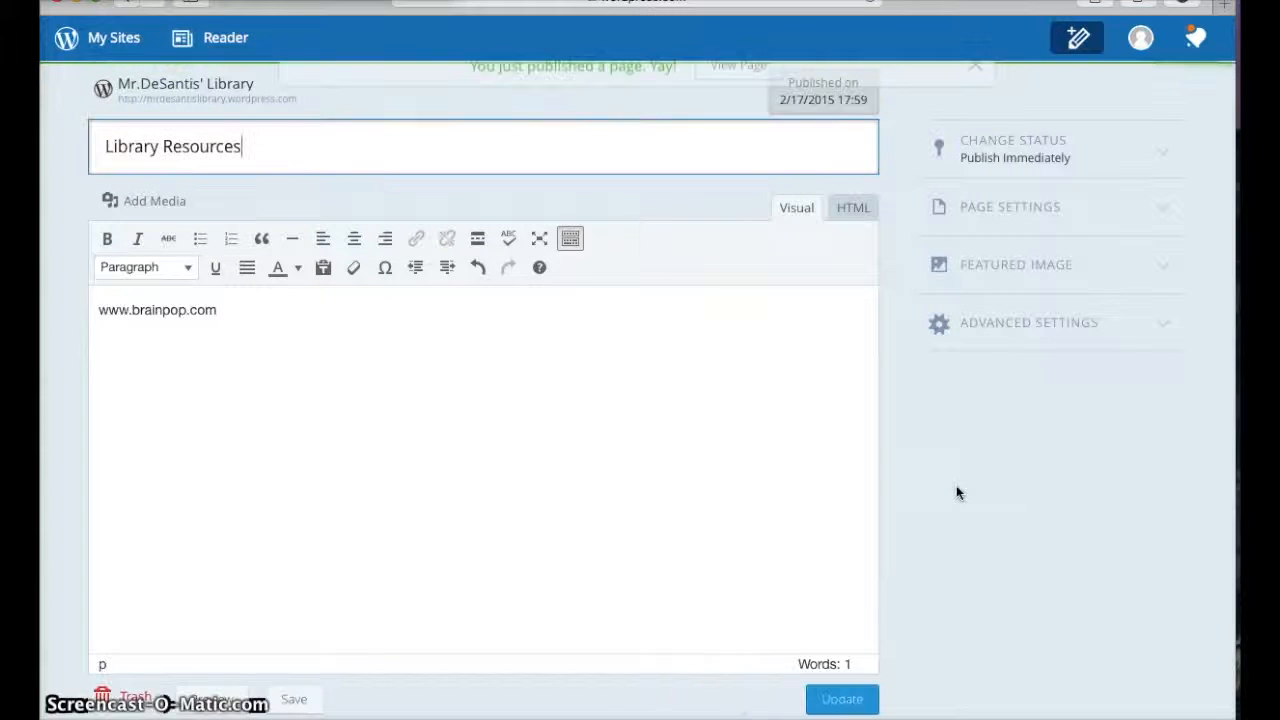
View the published Library Resources page and navigate between it and the site's home page
left_click(731, 82)
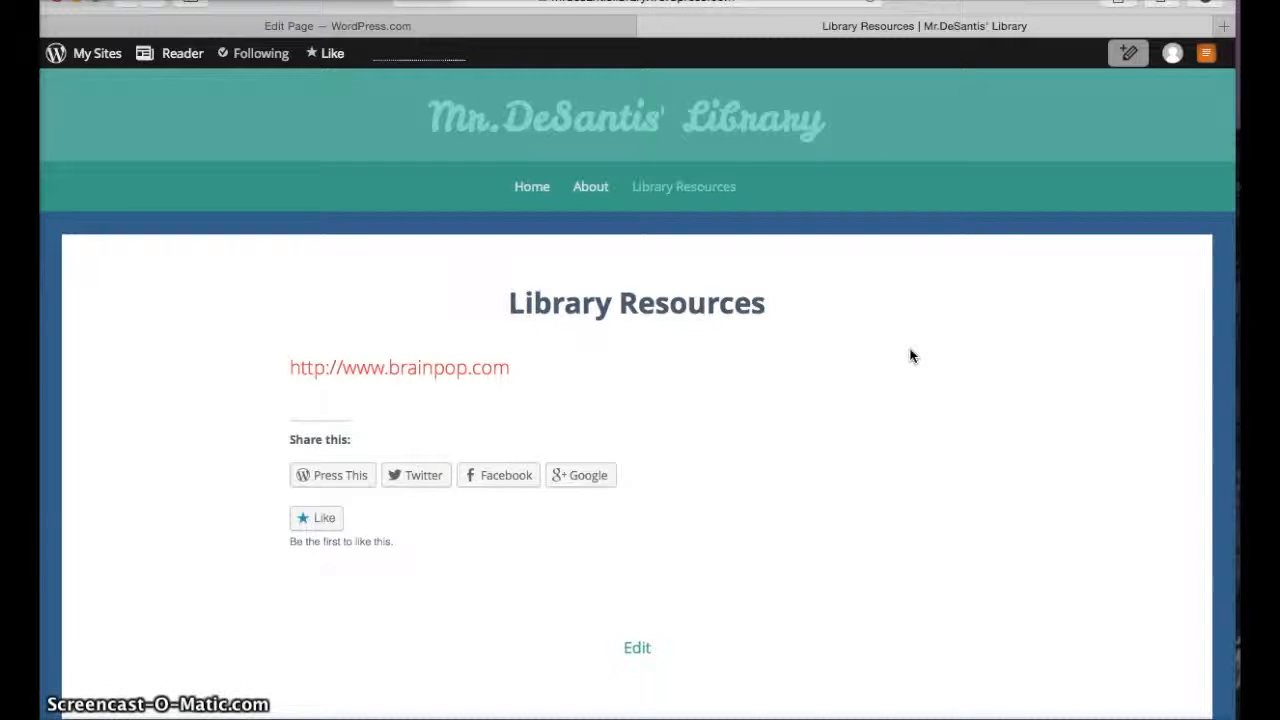
left_click(876, 337)
left_click(828, 220)
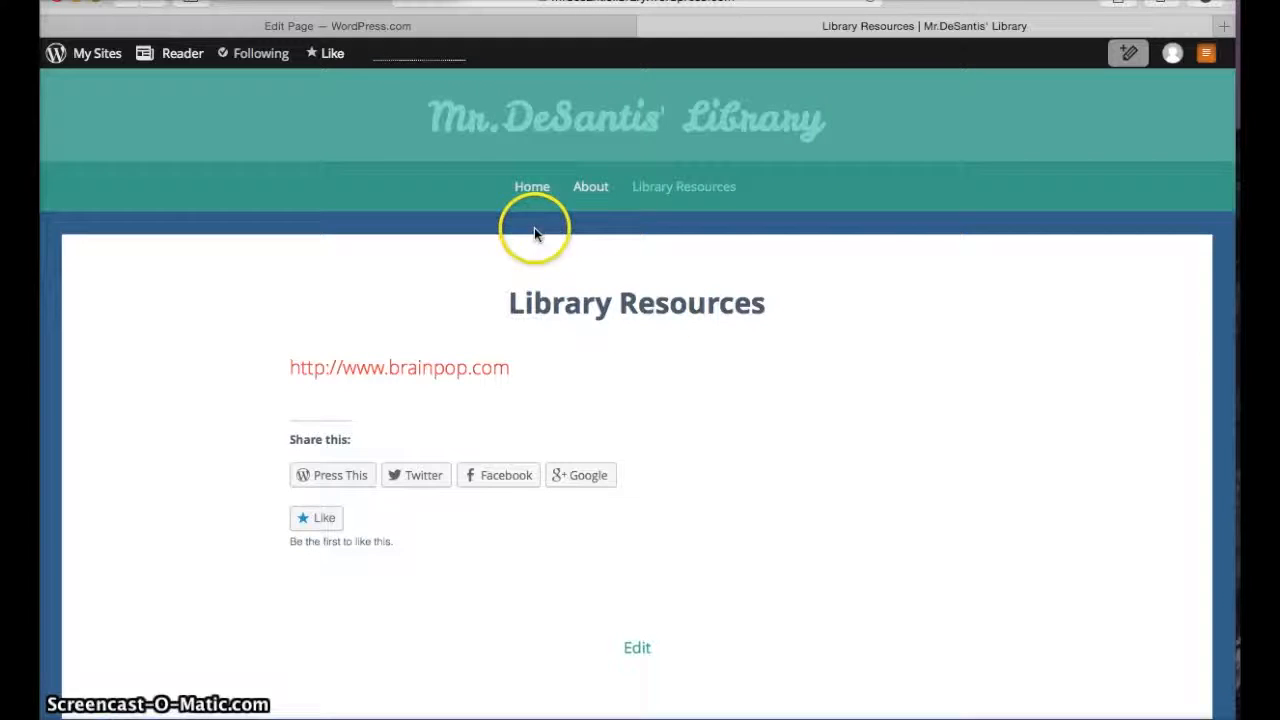
left_click(523, 192)
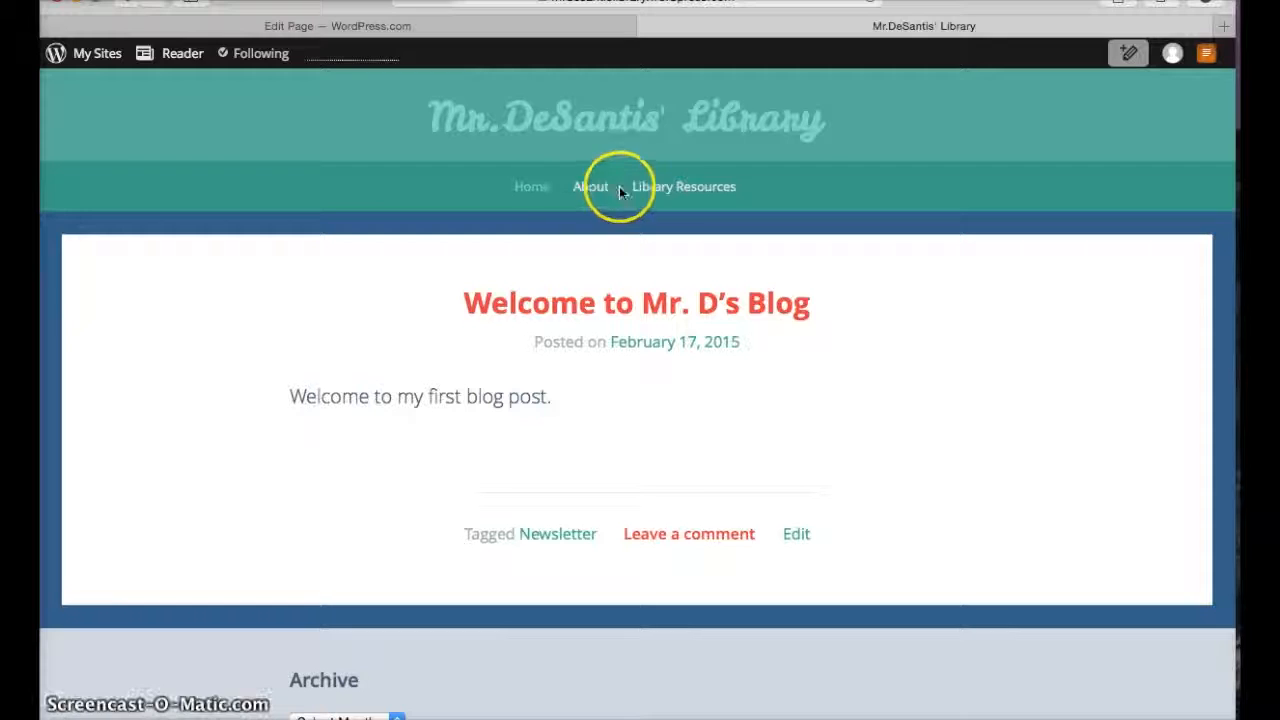
left_click(672, 189)
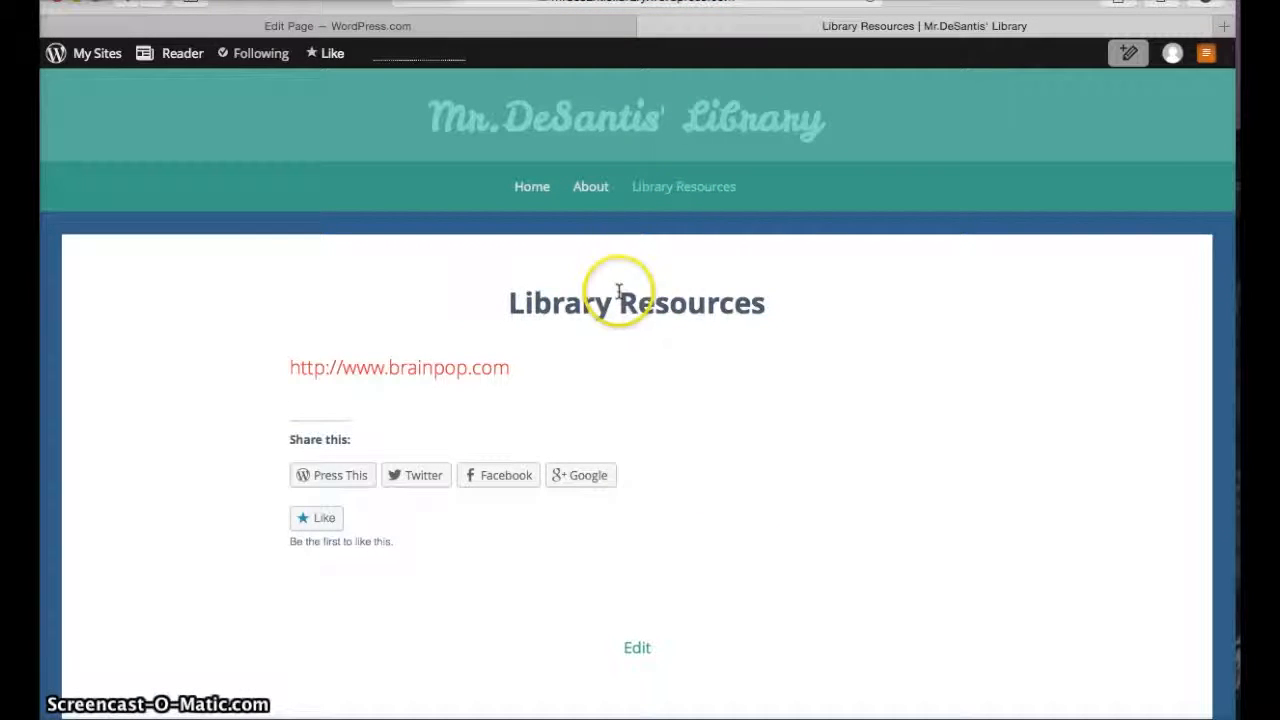
left_click(532, 192)
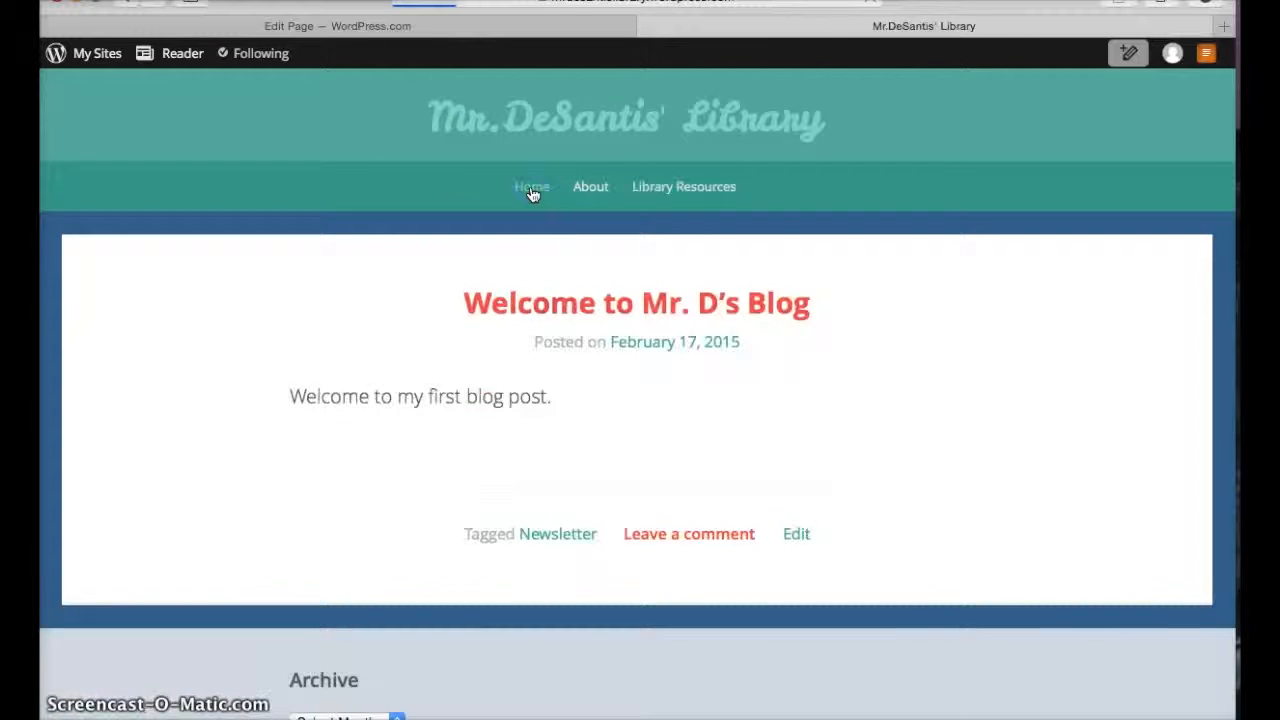
Open the My Sites dashboard and go to the Blog Posts list
left_click(85, 56)
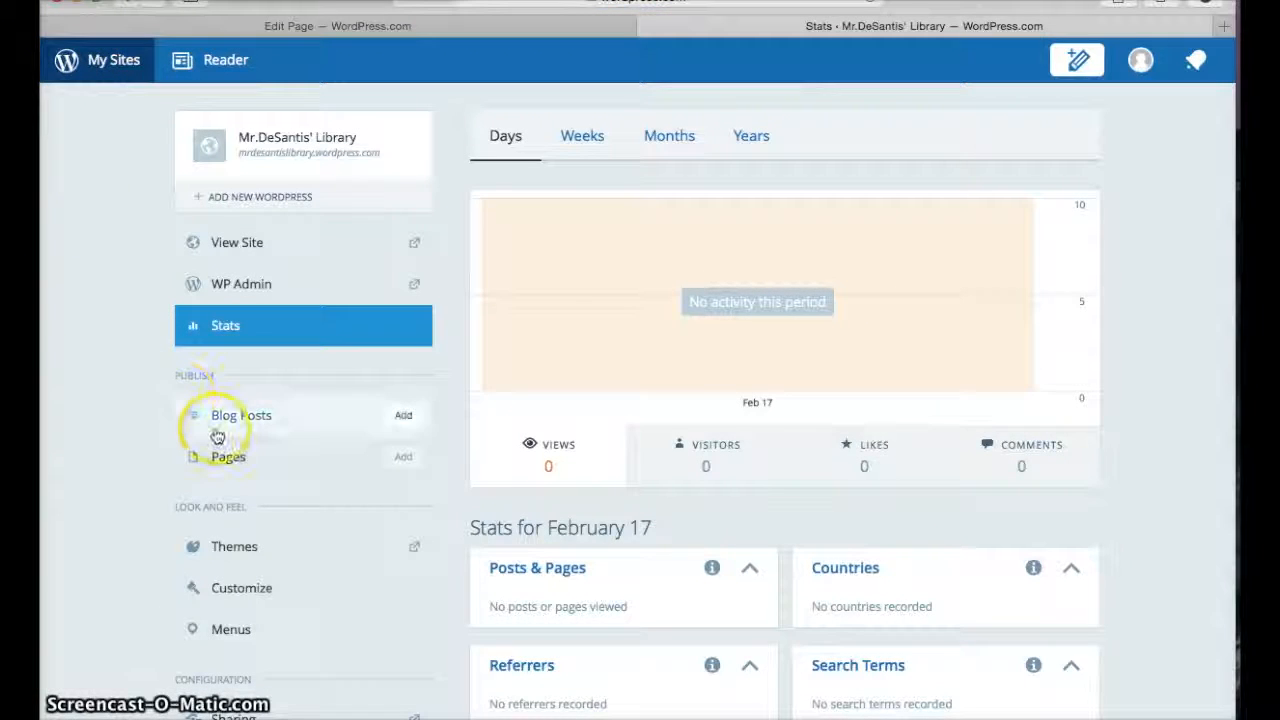
scroll(130, 376, "down", 1)
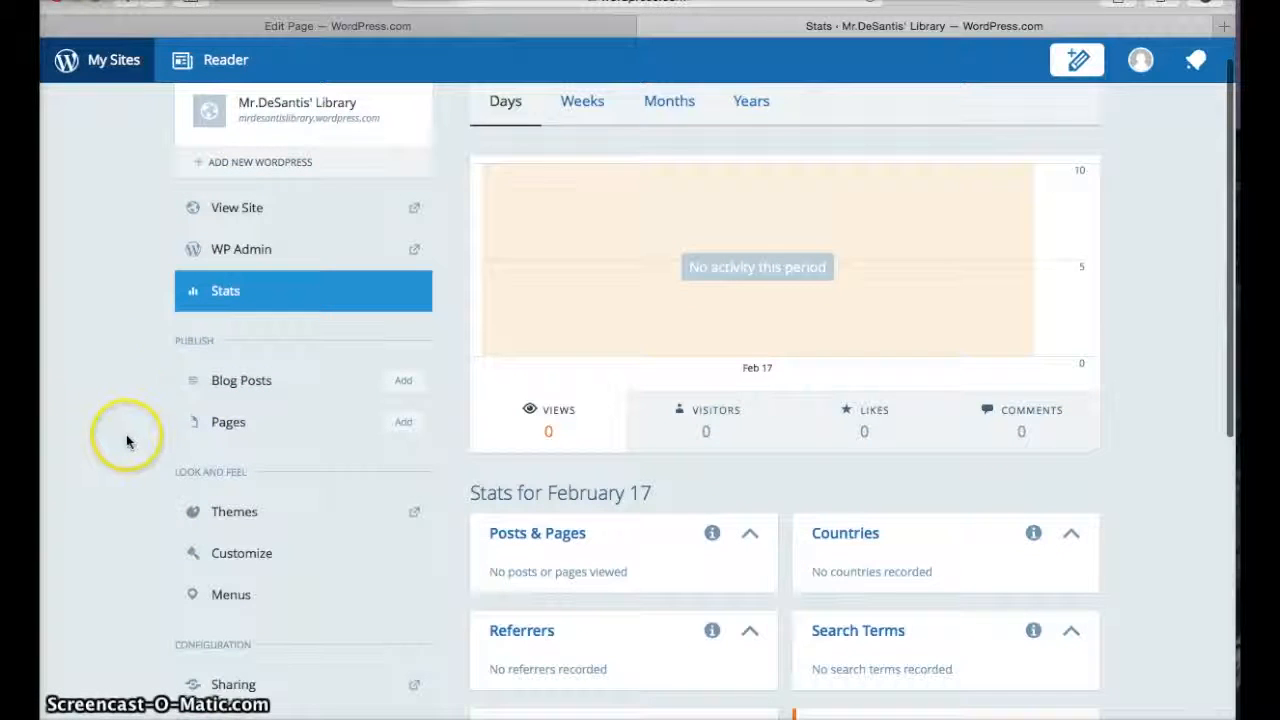
scroll(128, 443, "down", 1)
scroll(128, 443, "up", 1)
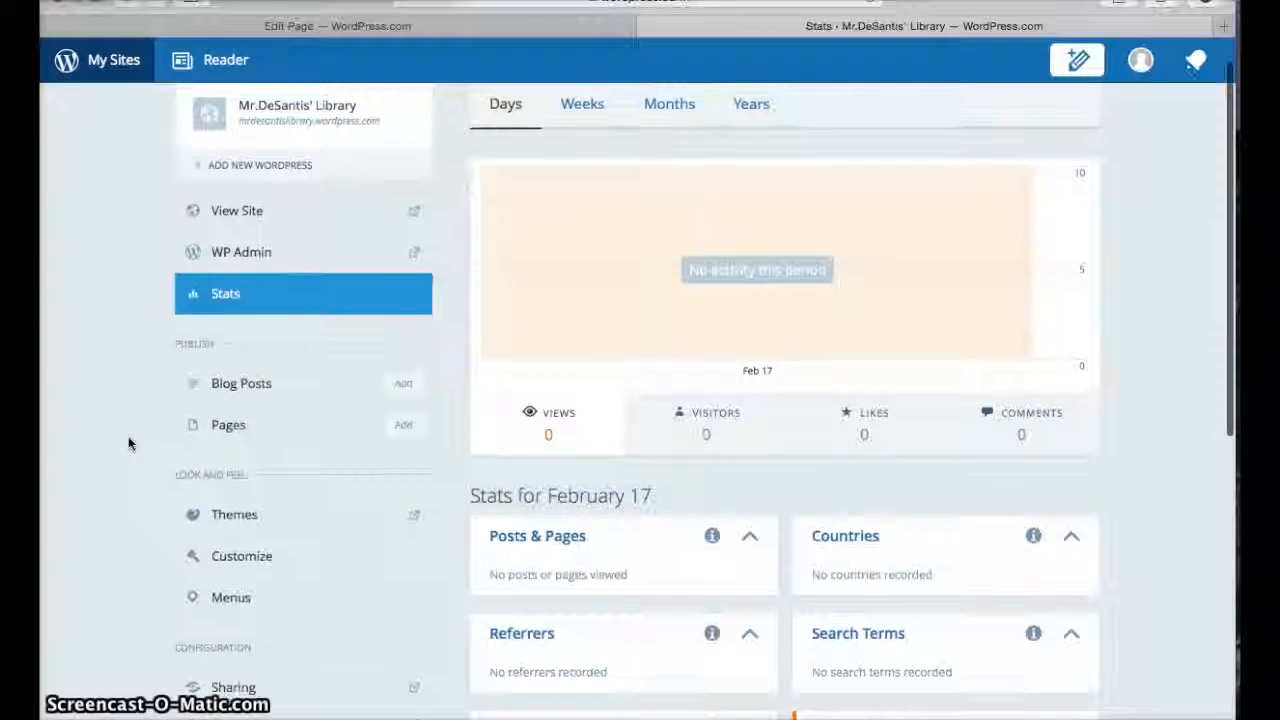
scroll(128, 443, "up", 1)
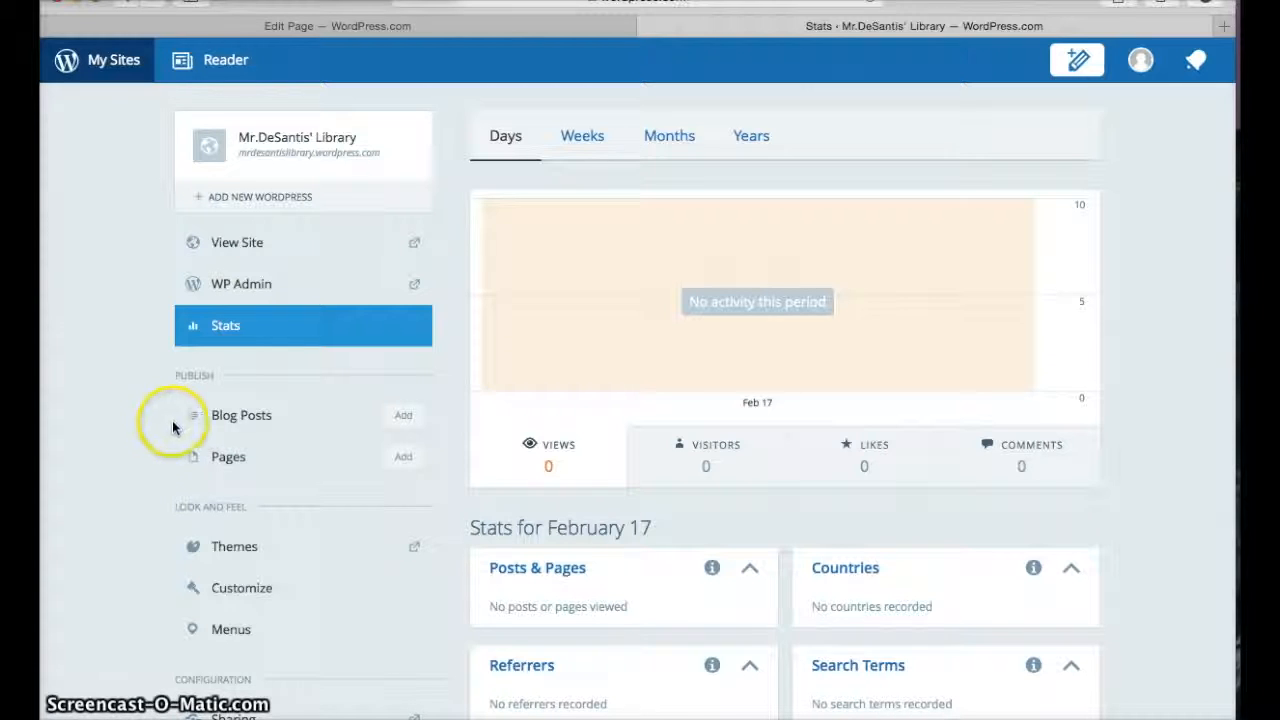
left_click(241, 418)
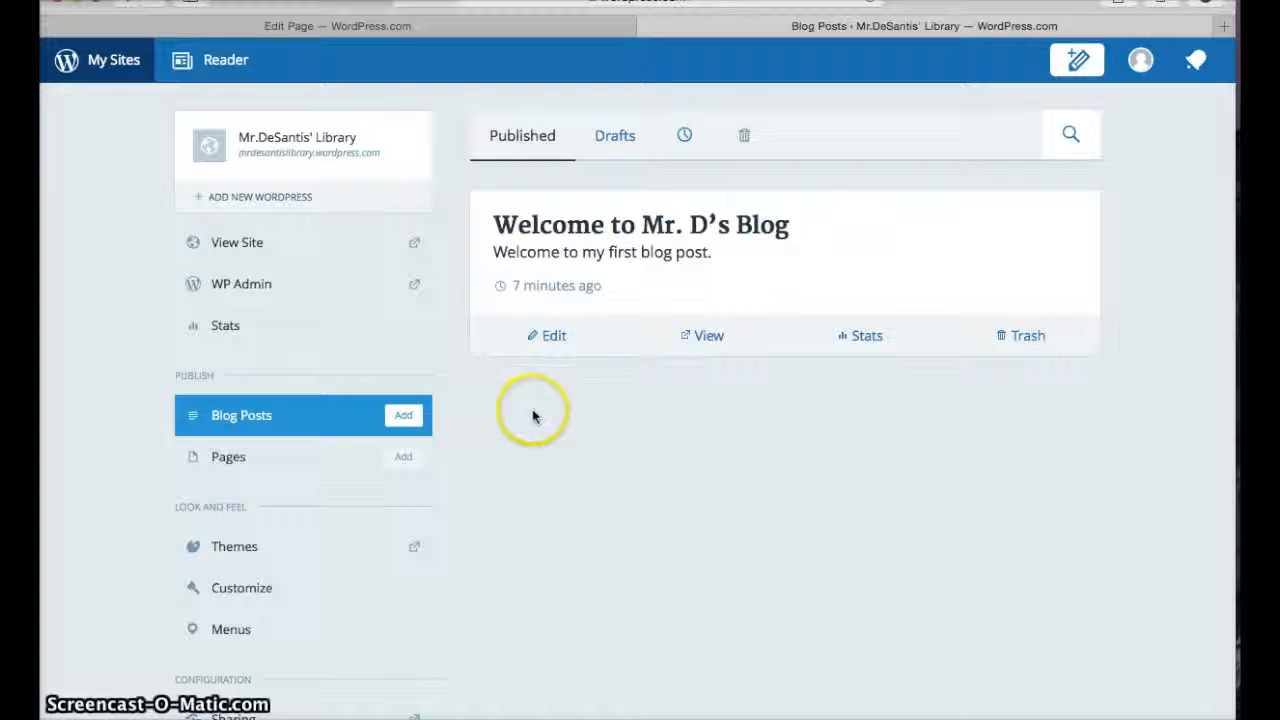